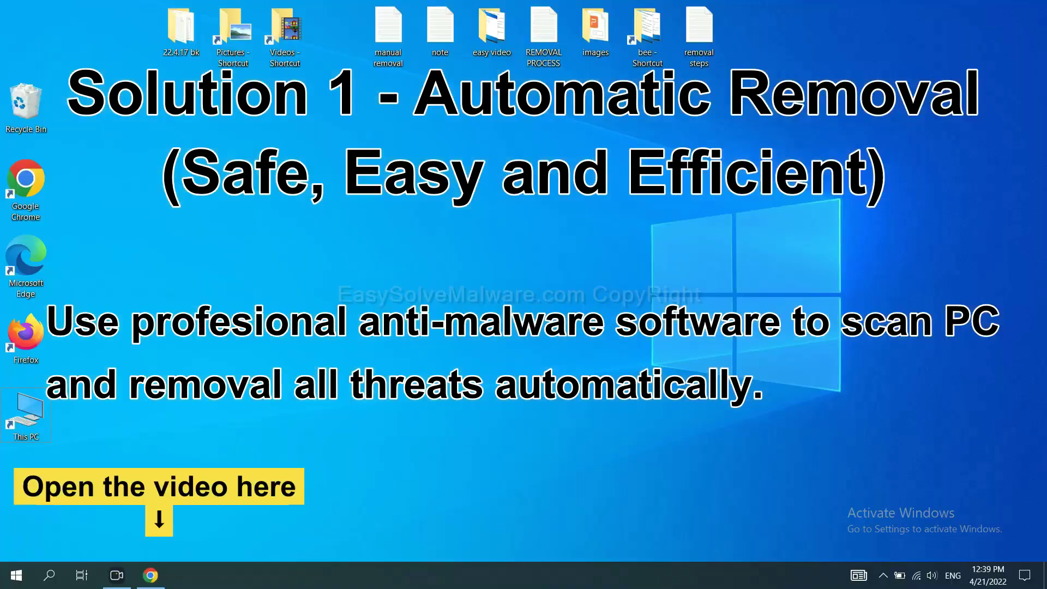
Step: Open the easysolvemalware.com guide from the YouTube description and download SpyHunter-Installer.exe for Windows
click(161, 574)
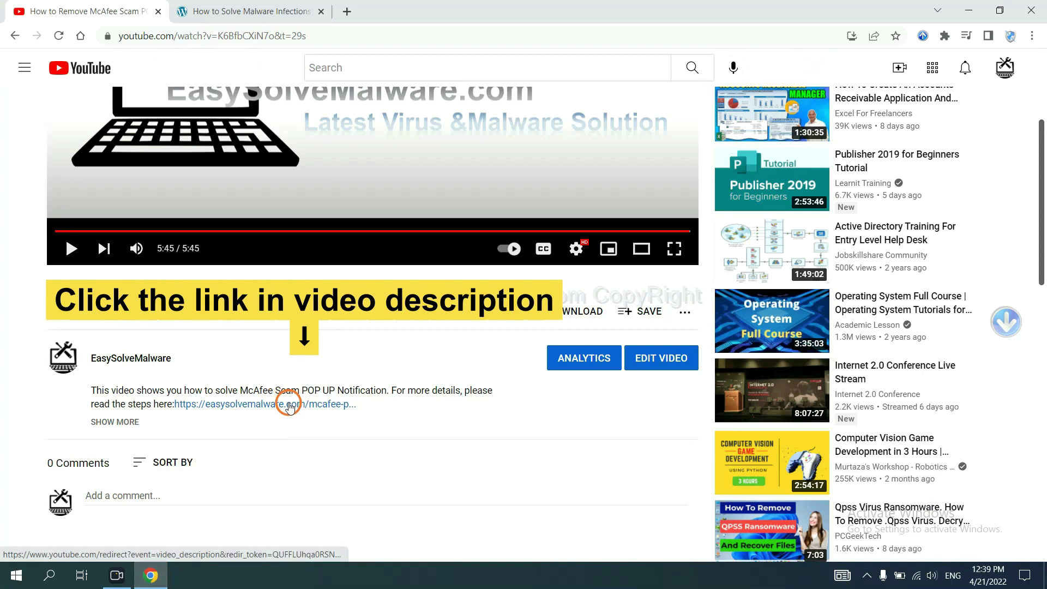
click(289, 404)
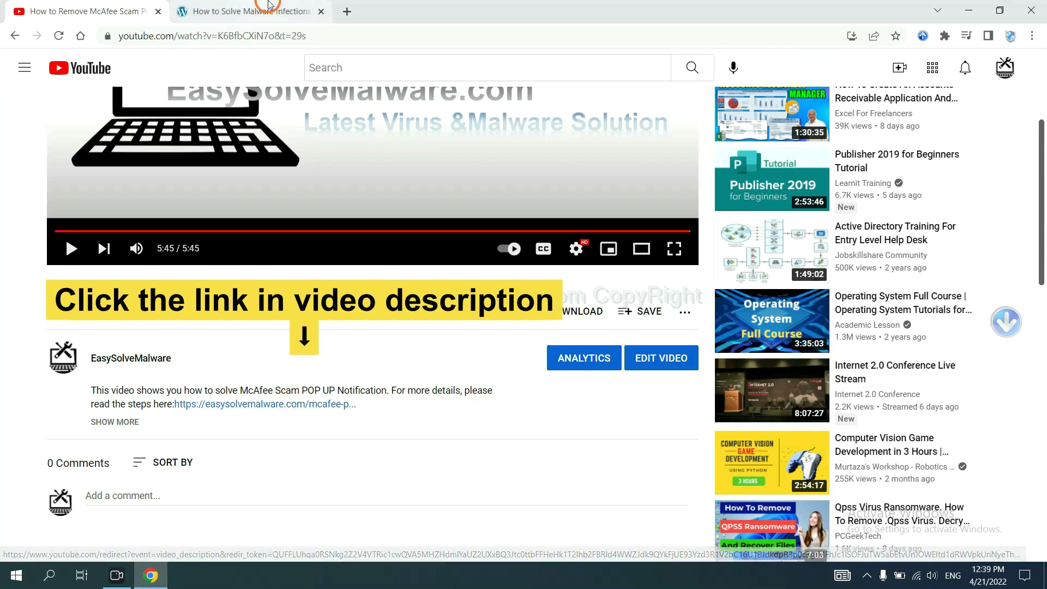
scroll(1038, 278, down, 4)
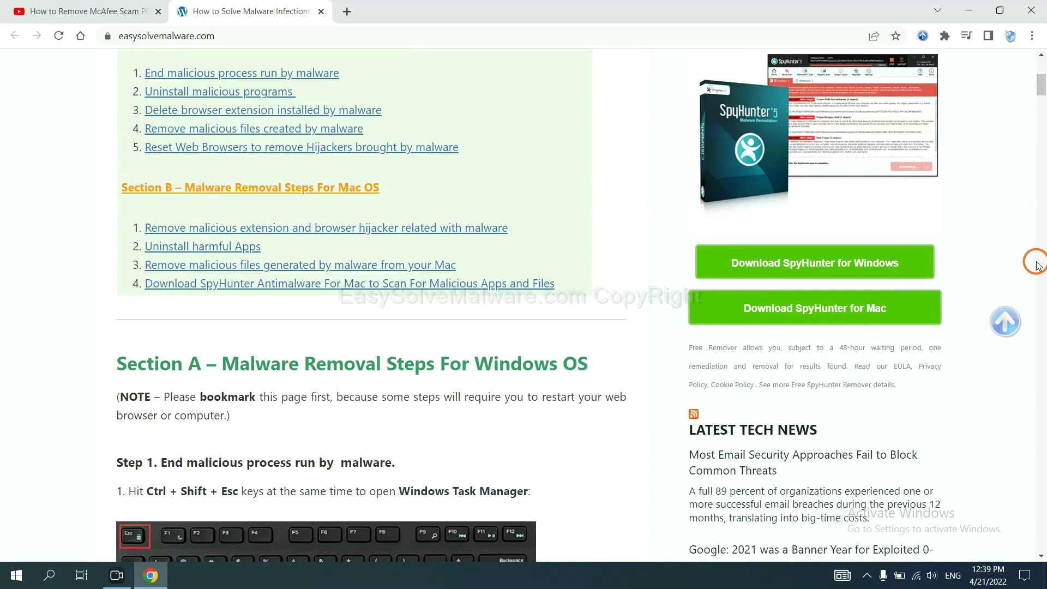
click(888, 262)
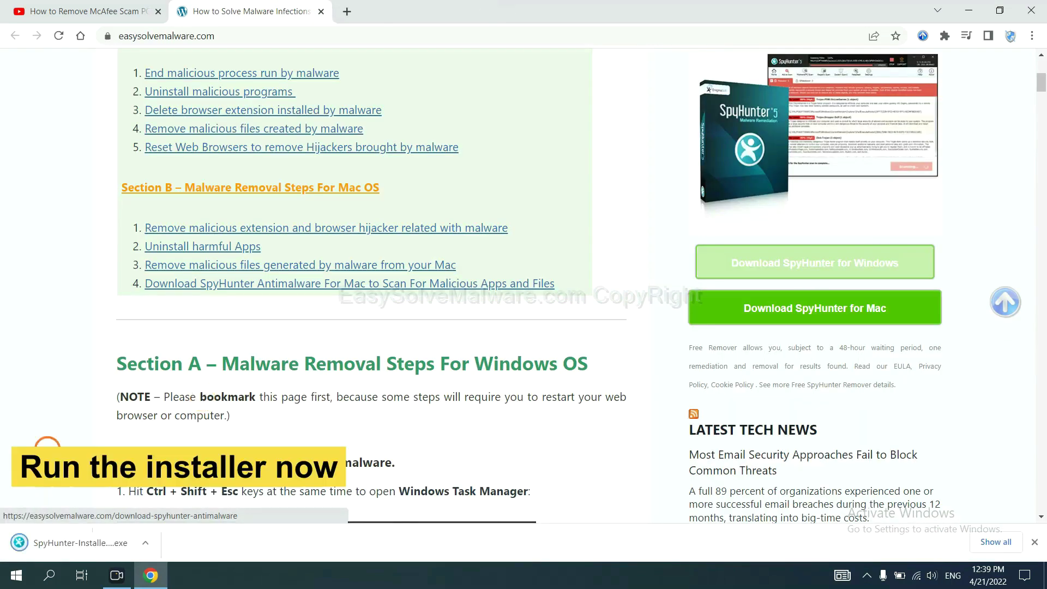
Step: Run SpyHunter-Installer.exe in English, accept the EULA and Privacy Policy, and install SpyHunter 5
click(66, 545)
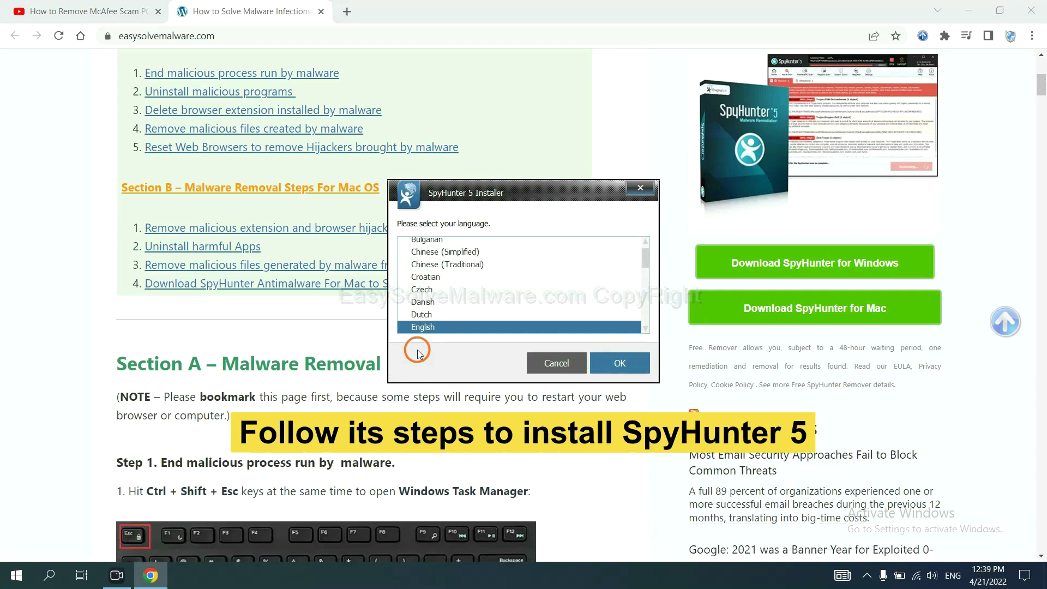
click(604, 362)
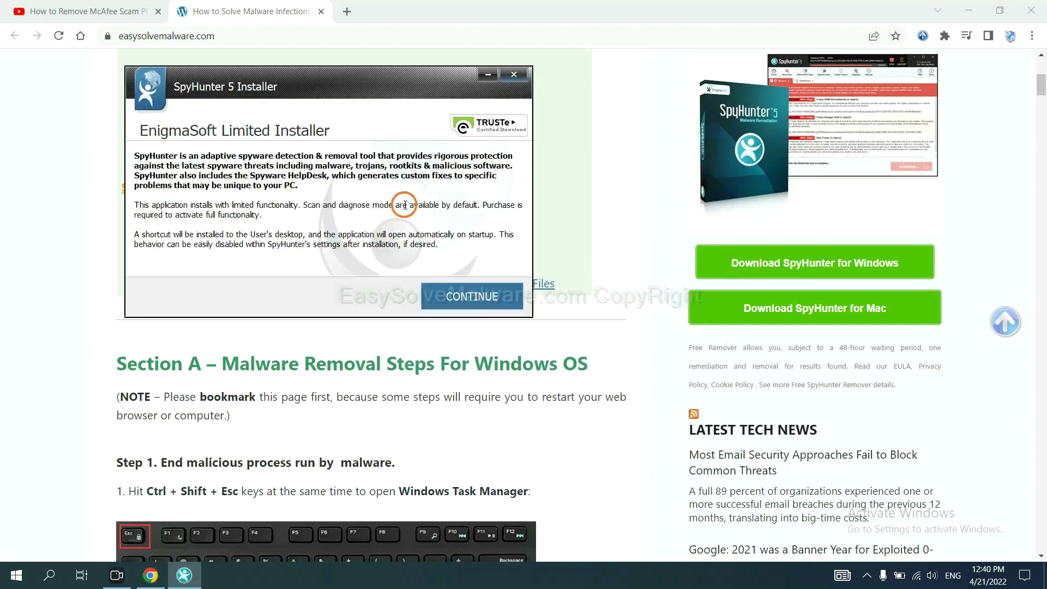
click(447, 298)
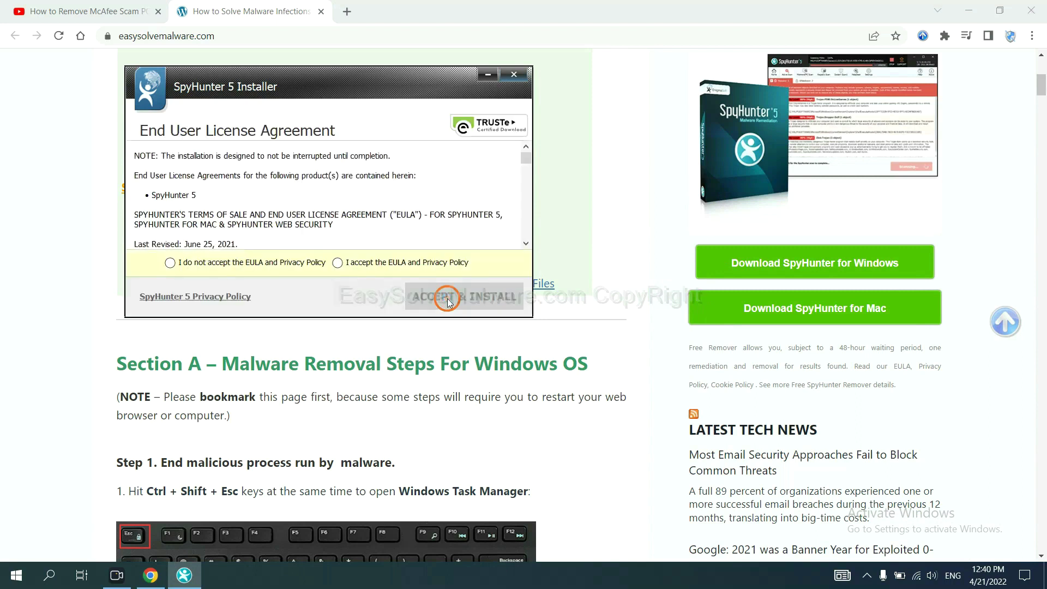
click(337, 262)
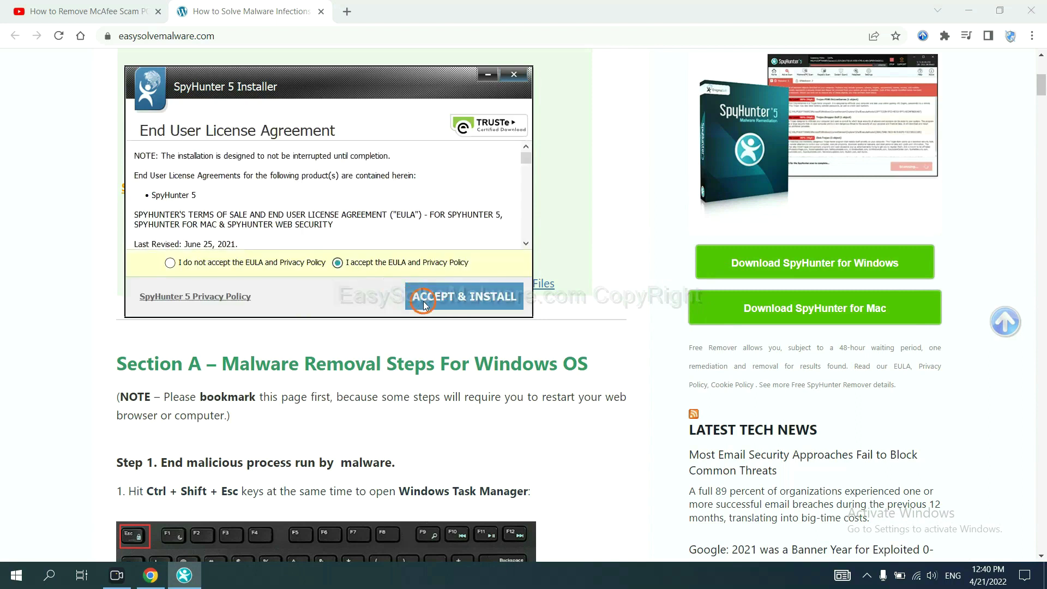
click(425, 302)
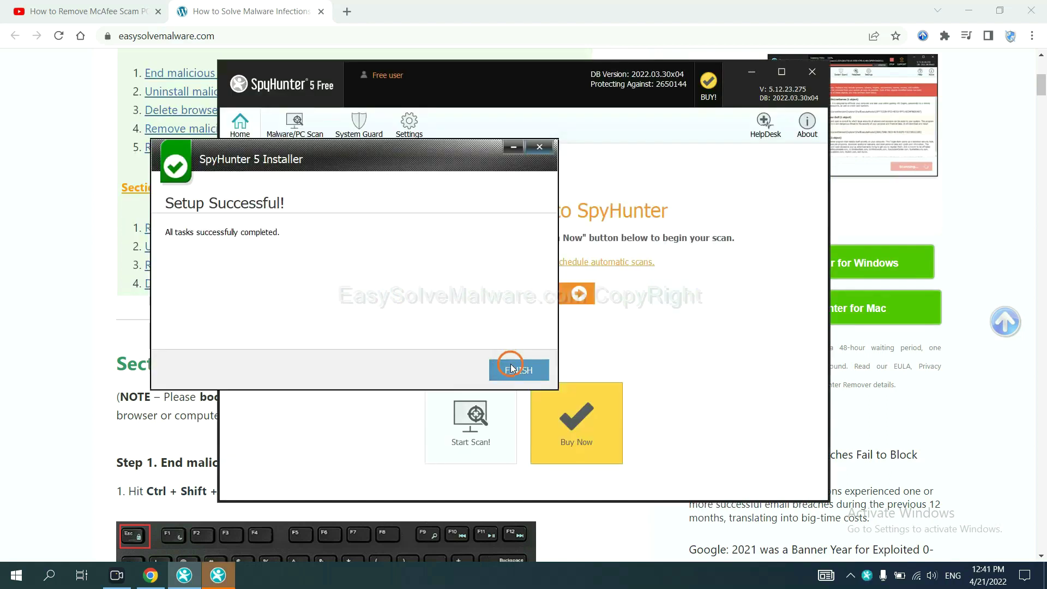
Step: Finish setup, run a SpyHunter 5 scan, and continue past the Unknown Objects results
click(514, 367)
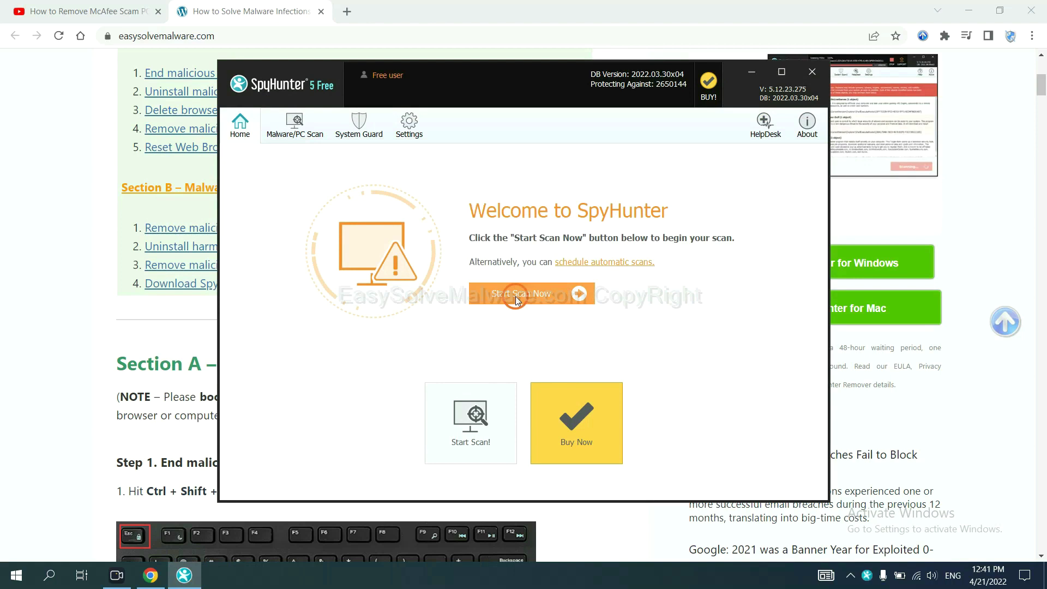
click(515, 296)
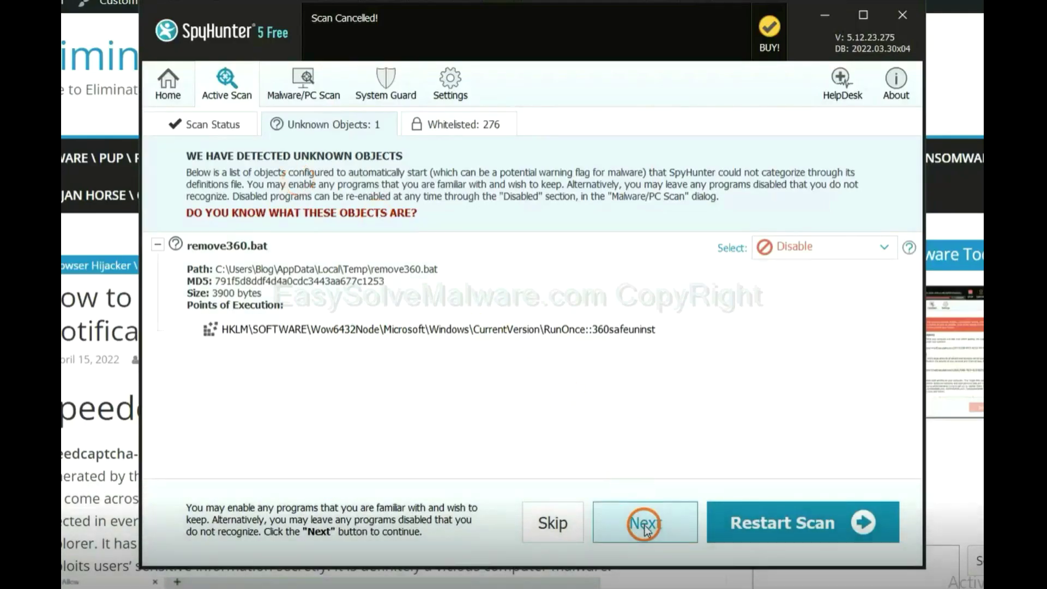
click(642, 522)
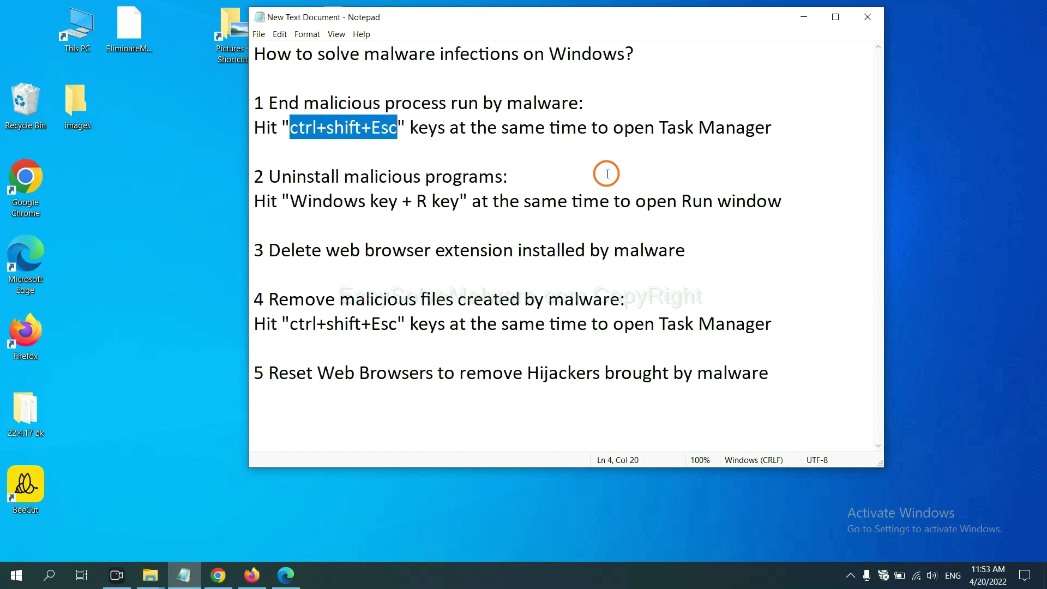
Step: Highlight the Ctrl+Shift+Esc instruction in the notes and open Task Manager
click(371, 130)
drag(397, 132, 292, 131)
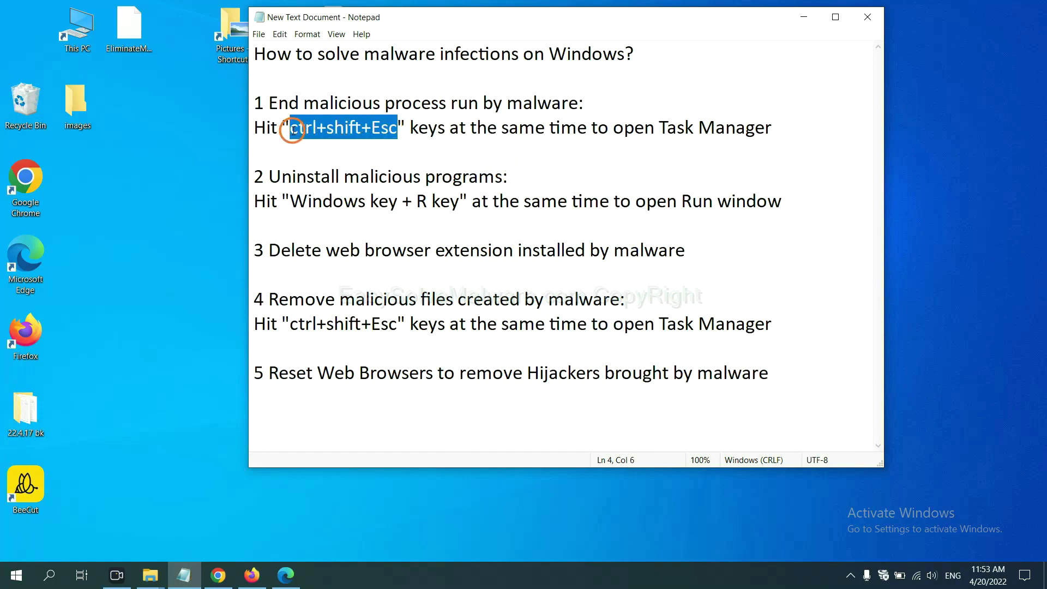
key(ctrl+shift+Escape)
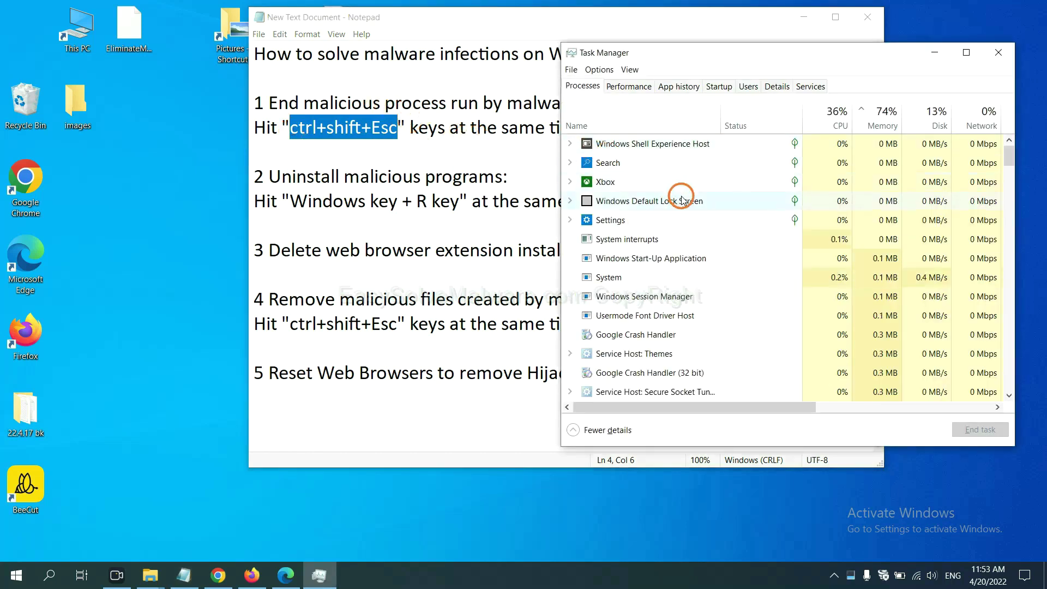
Step: End the Usermode Font Driver Host process and close Task Manager
click(699, 276)
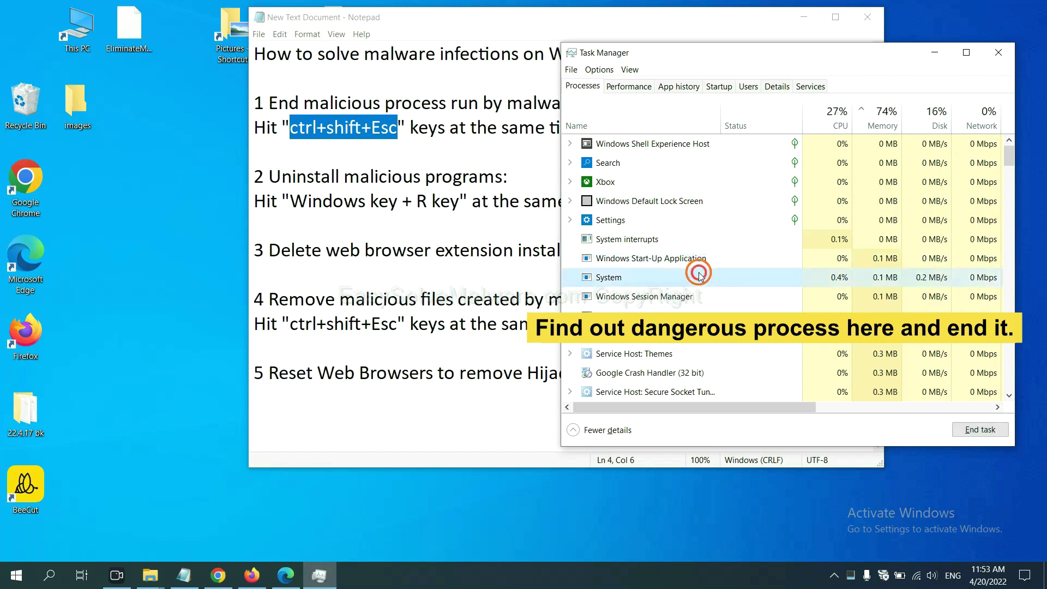
click(695, 314)
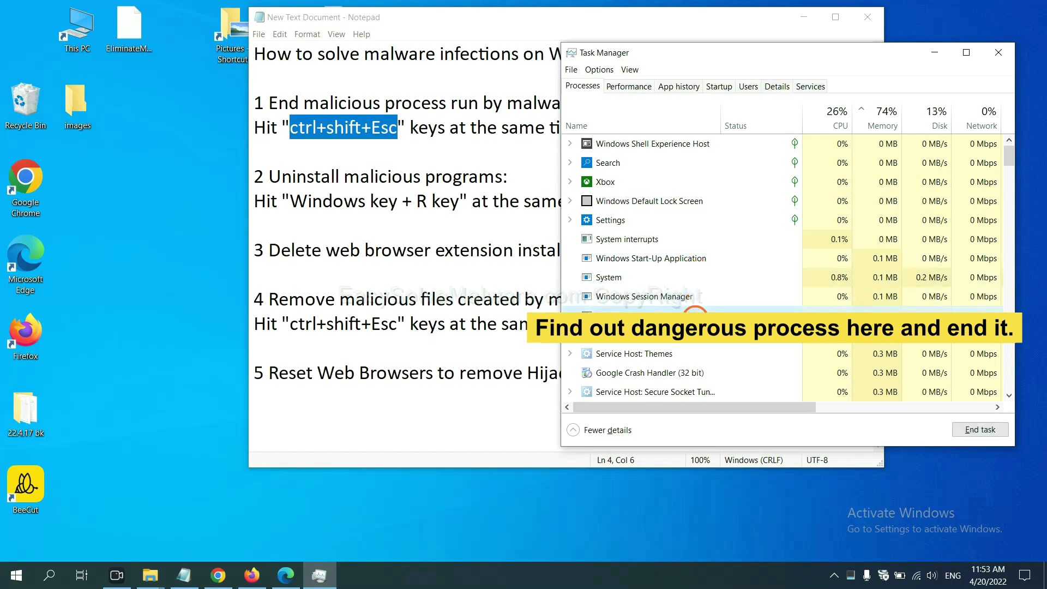
click(989, 430)
click(993, 54)
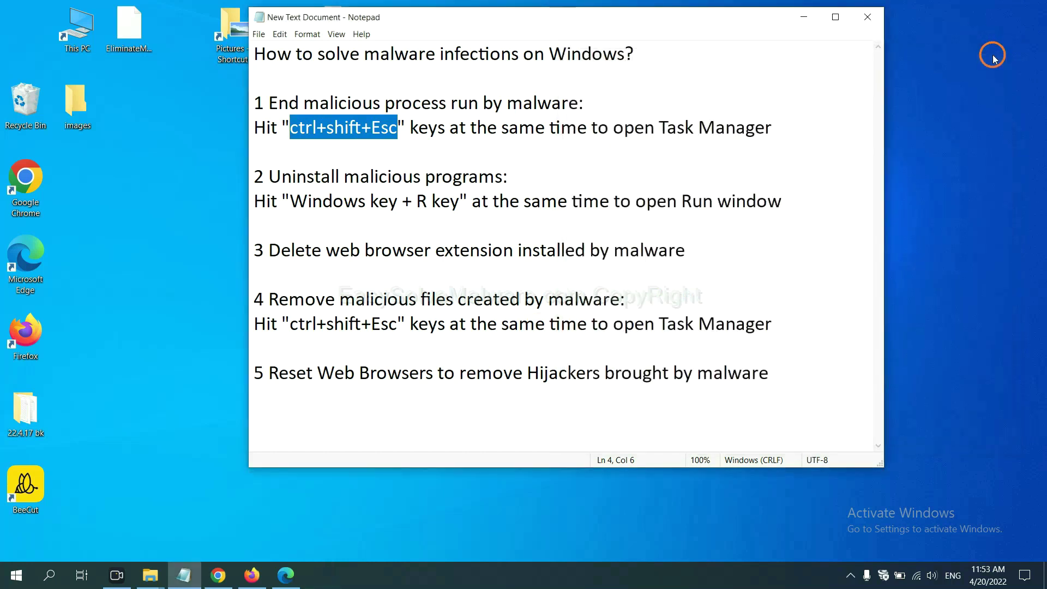
click(649, 190)
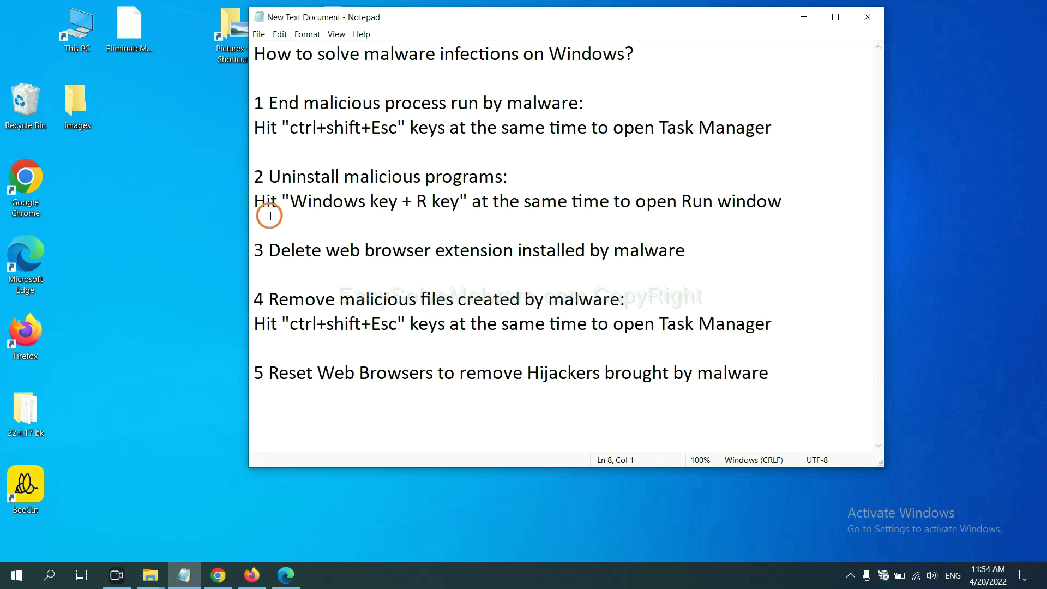
Step: Highlight the Windows+R instruction and place the Run box beside the notes with 'control panel' entered
click(287, 205)
drag(288, 209, 456, 212)
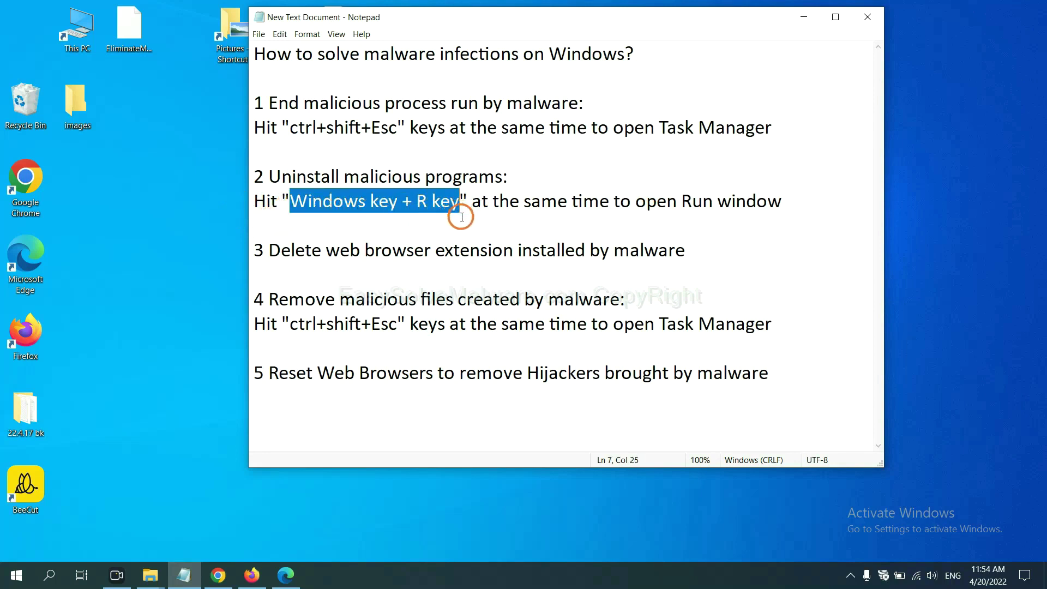
key(super+r)
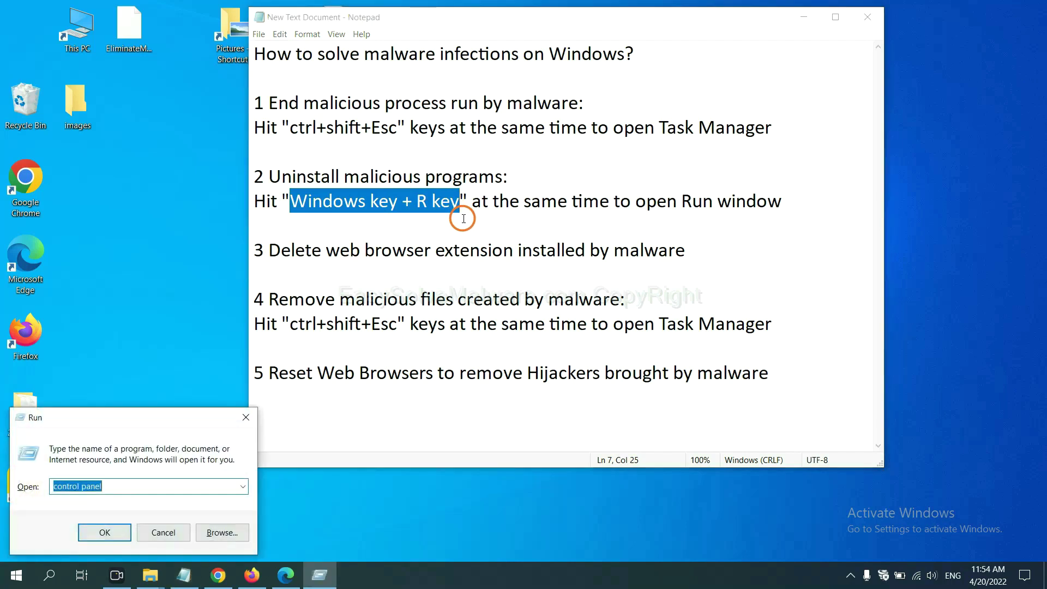
drag(116, 429, 799, 184)
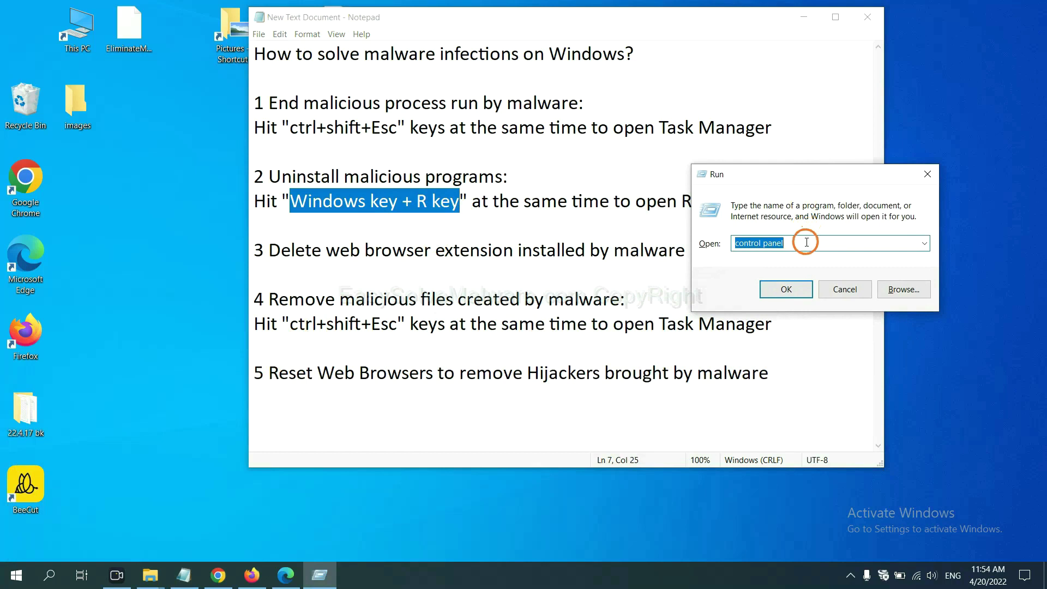
click(806, 245)
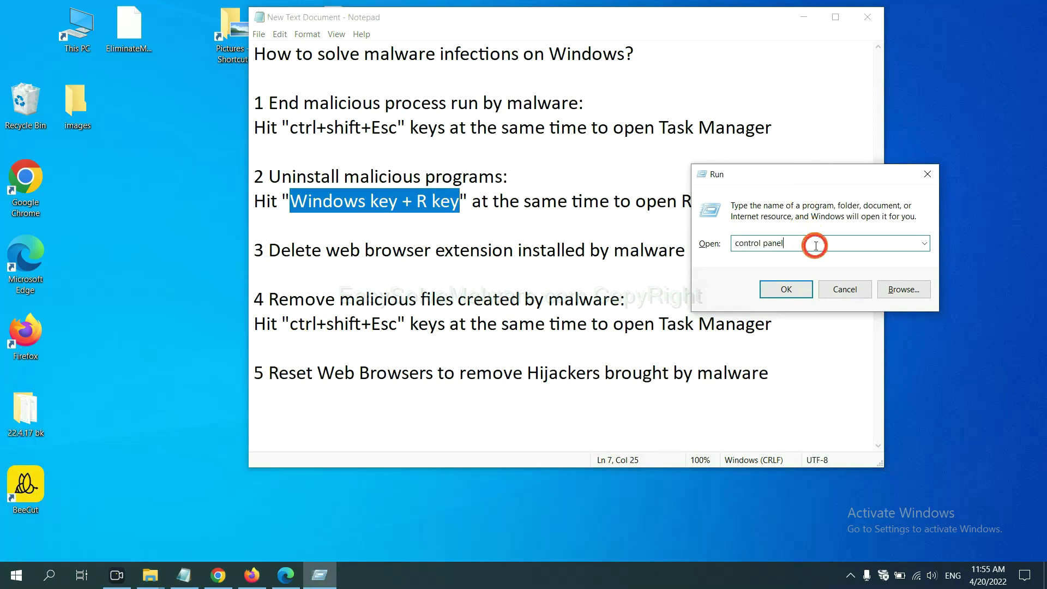
drag(807, 245, 709, 244)
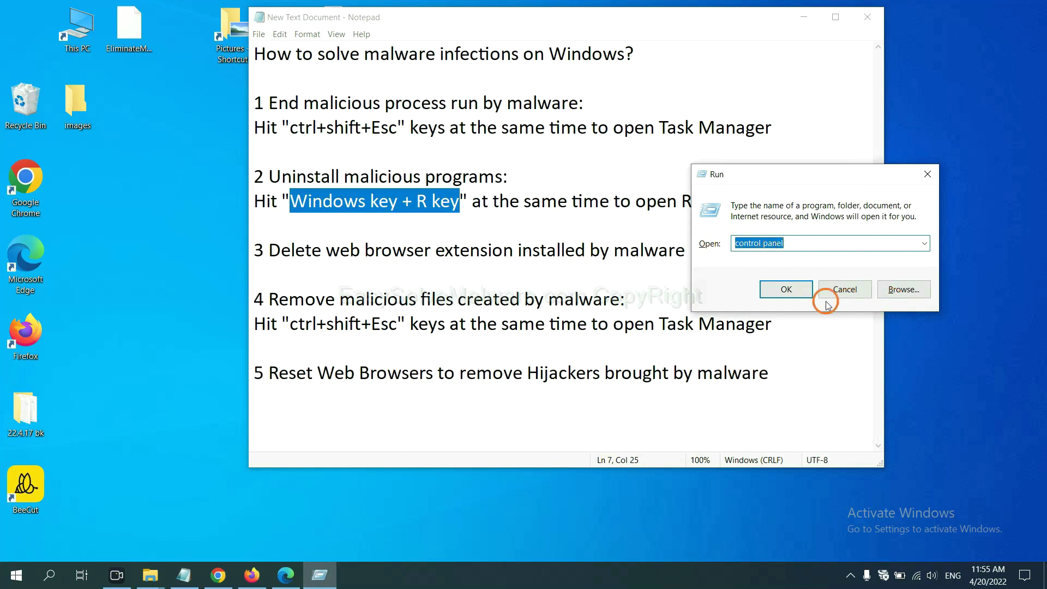
Step: Run 'control panel', open Uninstall a program, and select Xiph.Org Open Codecs
click(779, 295)
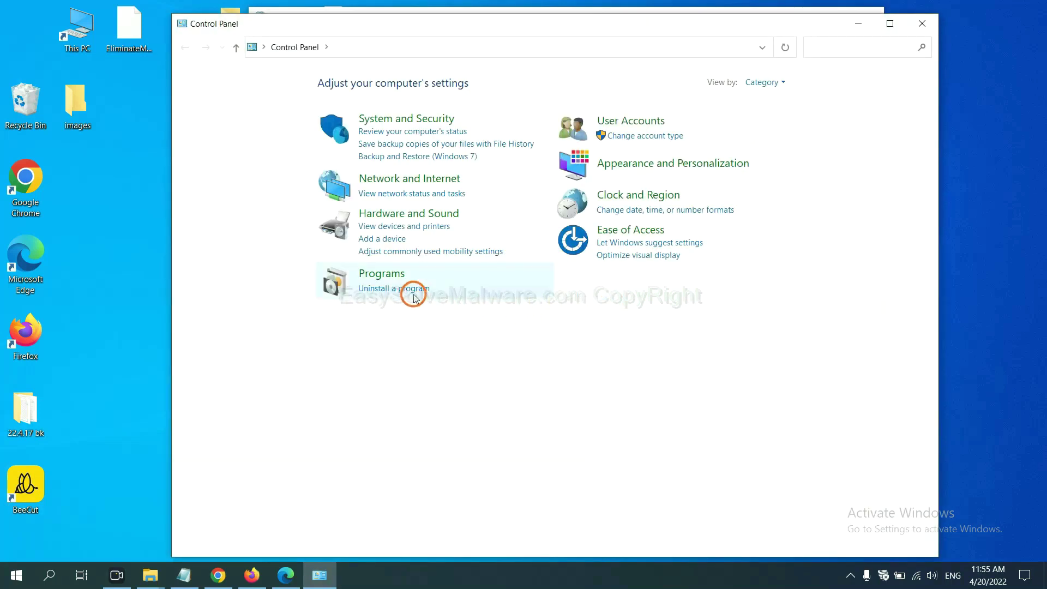
click(412, 289)
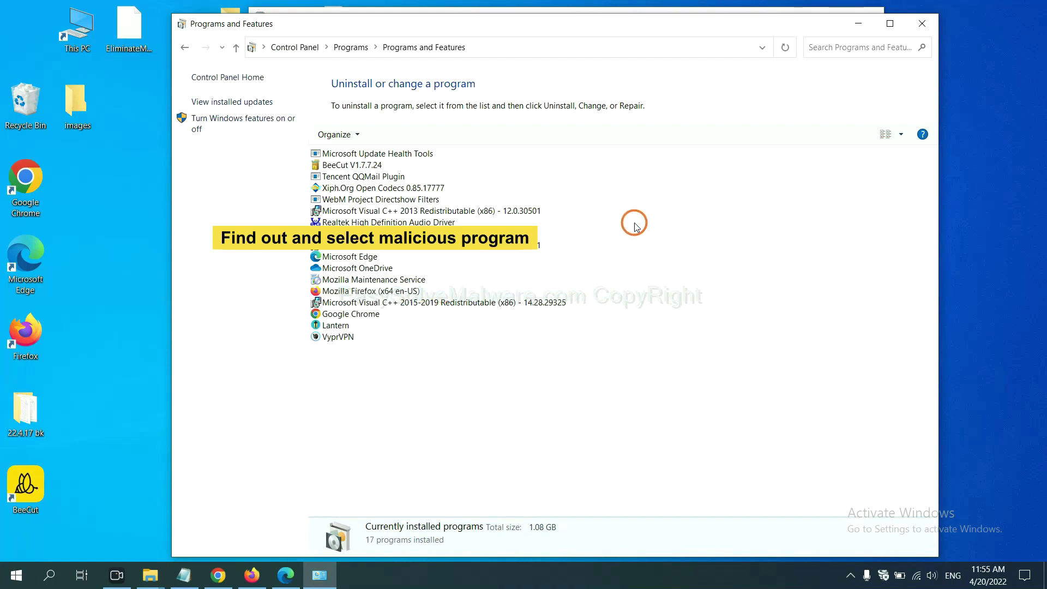
click(411, 188)
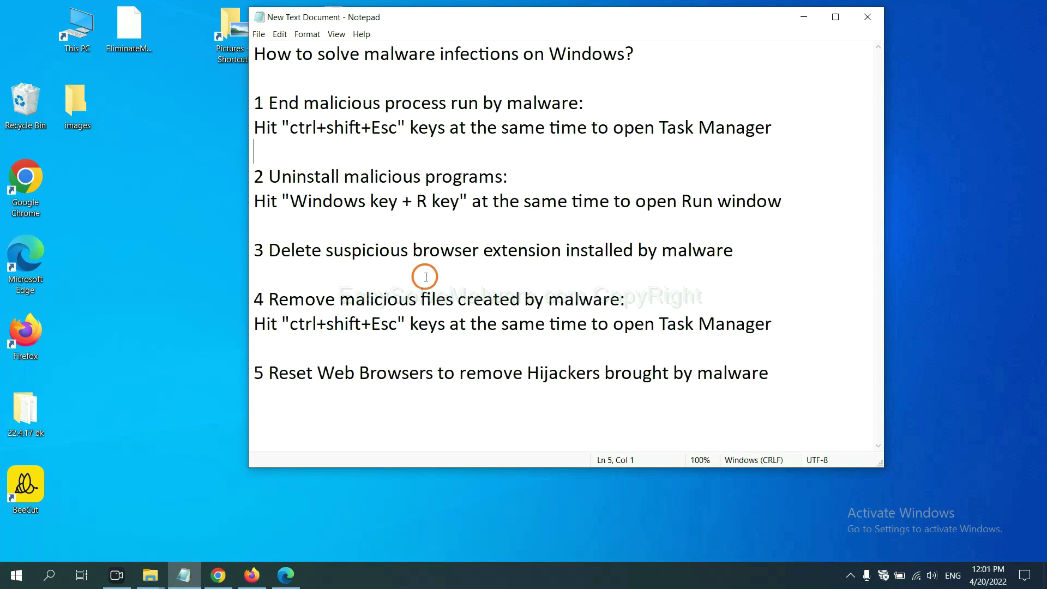
Step: Open Chrome's Extensions page via More tools showing Scroll To Top, then bring Firefox forward
click(226, 574)
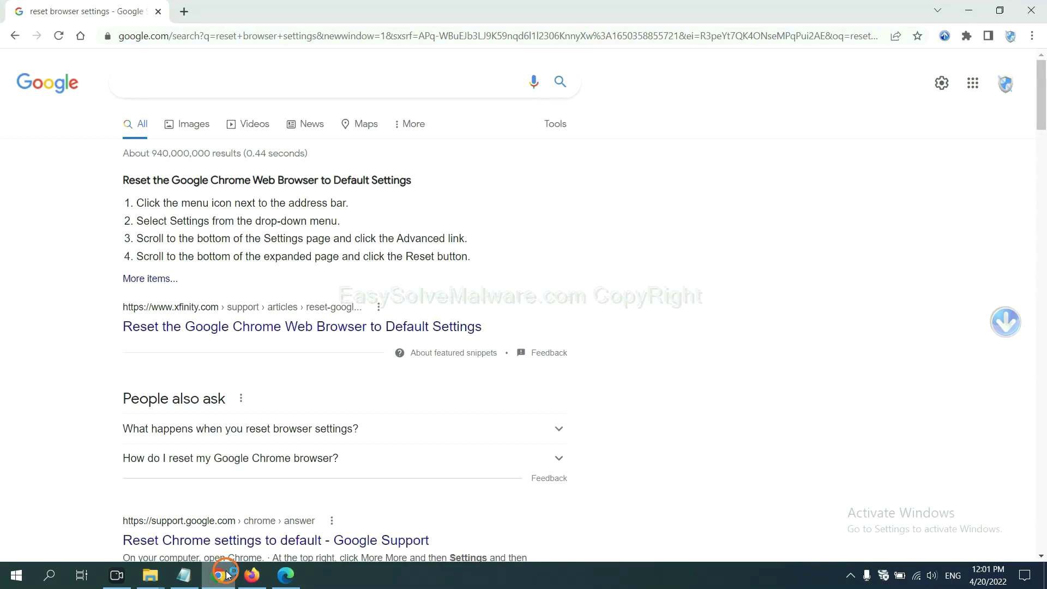
click(1031, 39)
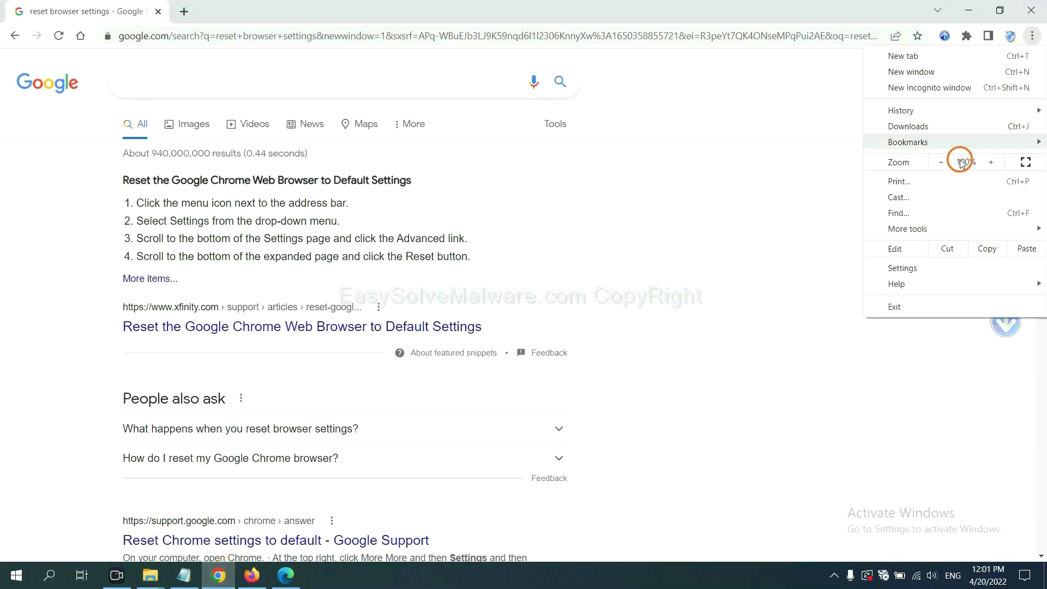
mouse_move(939, 229)
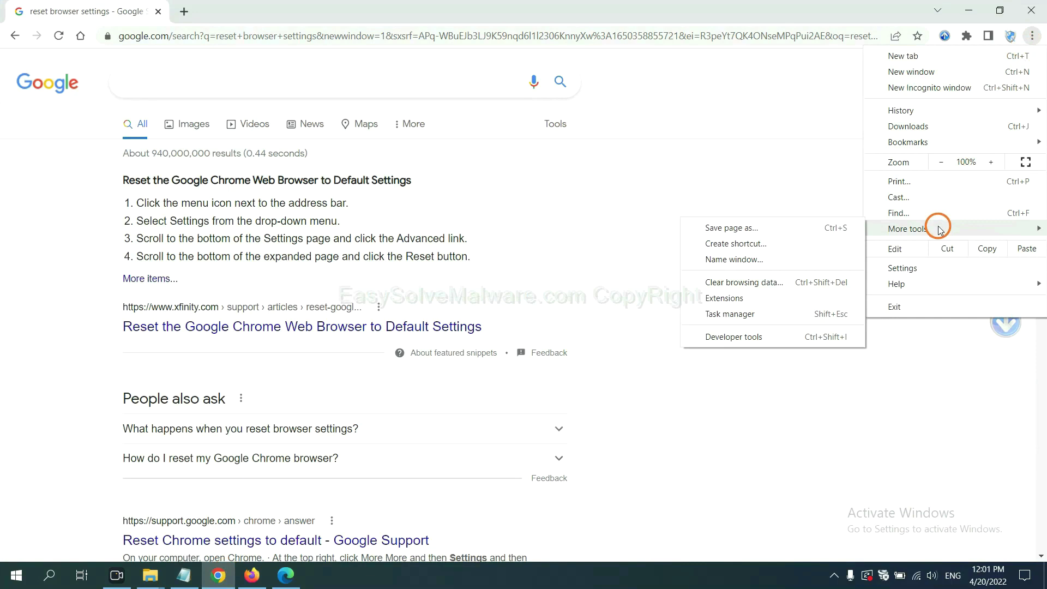
click(772, 297)
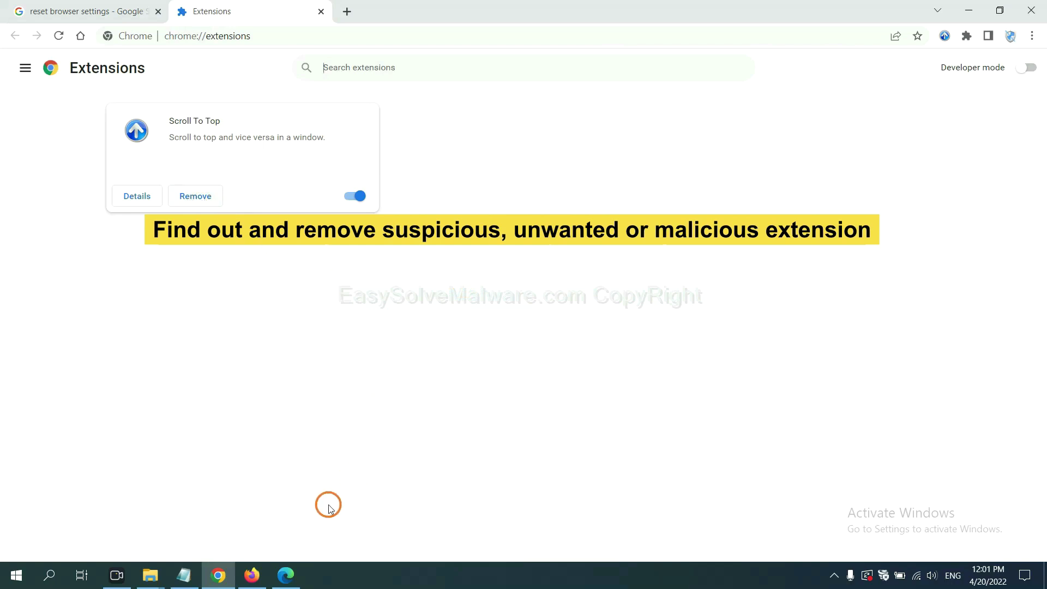
click(252, 575)
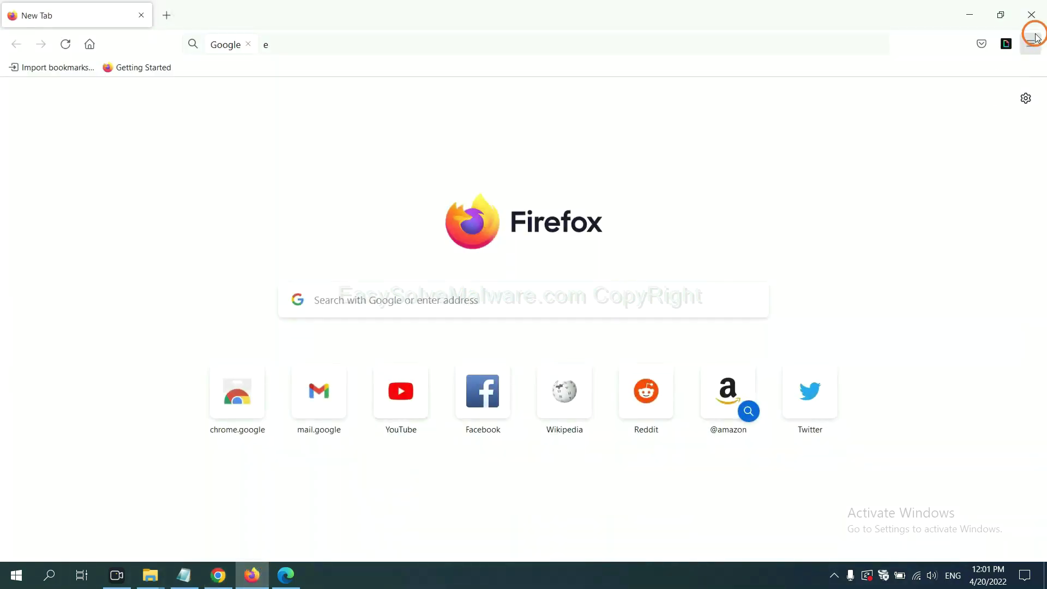
Step: Open Firefox's Add-ons and themes, show the GIPHY for Firefox options, then bring Edge forward
click(1031, 44)
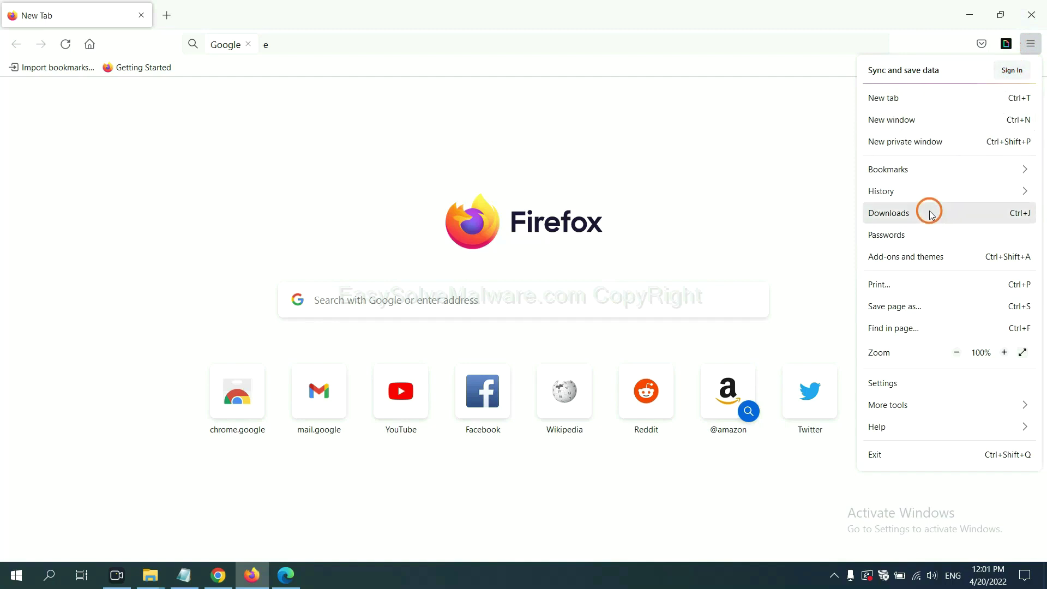
click(916, 264)
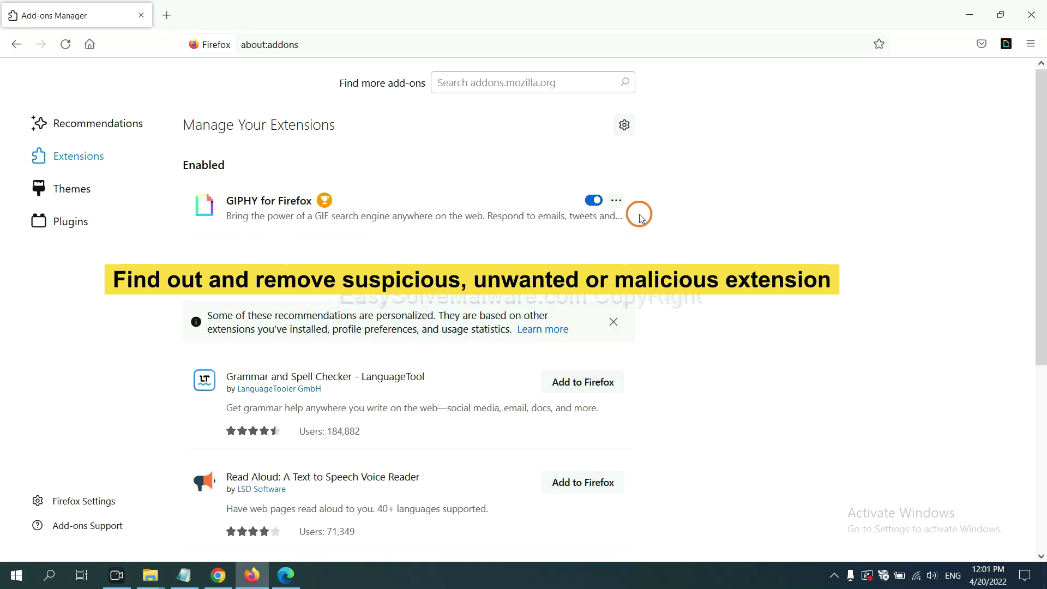
click(616, 202)
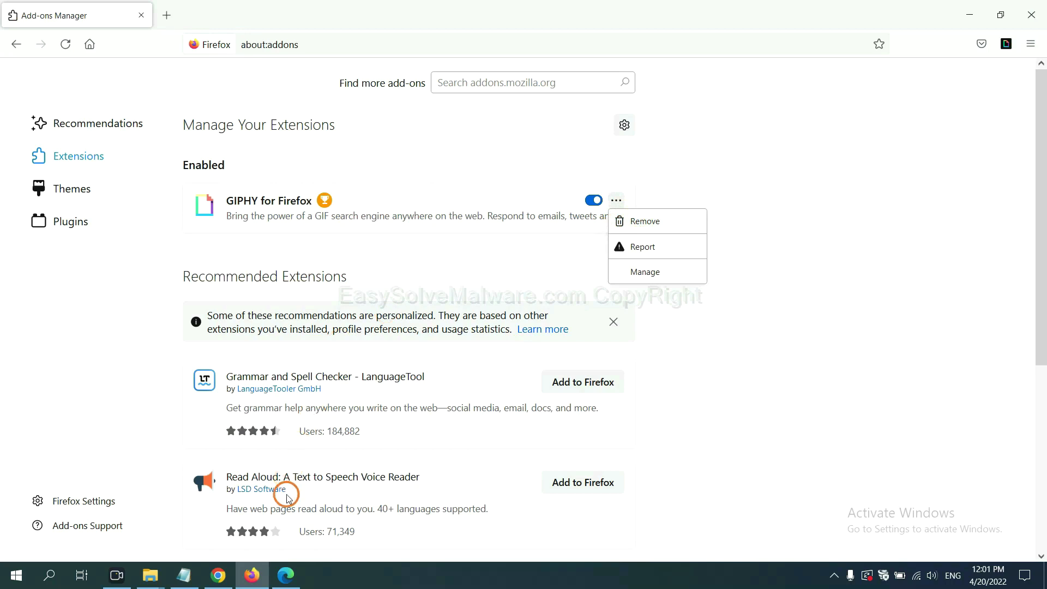
click(285, 577)
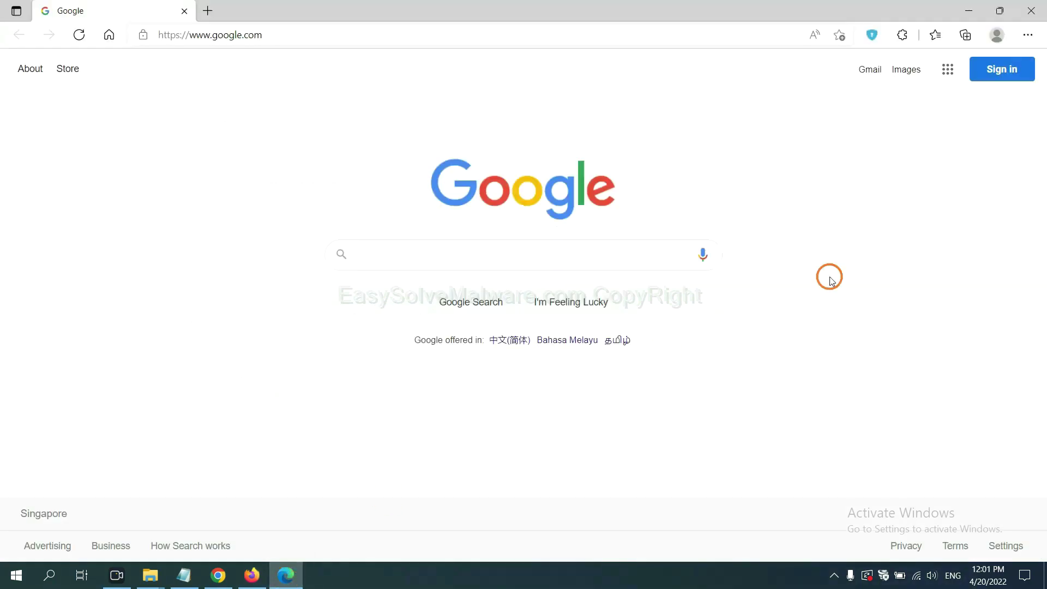
Step: Remove the ArcVpn Free Fast VPN Proxy extension from Edge's extensions page and show the desktop
click(1027, 36)
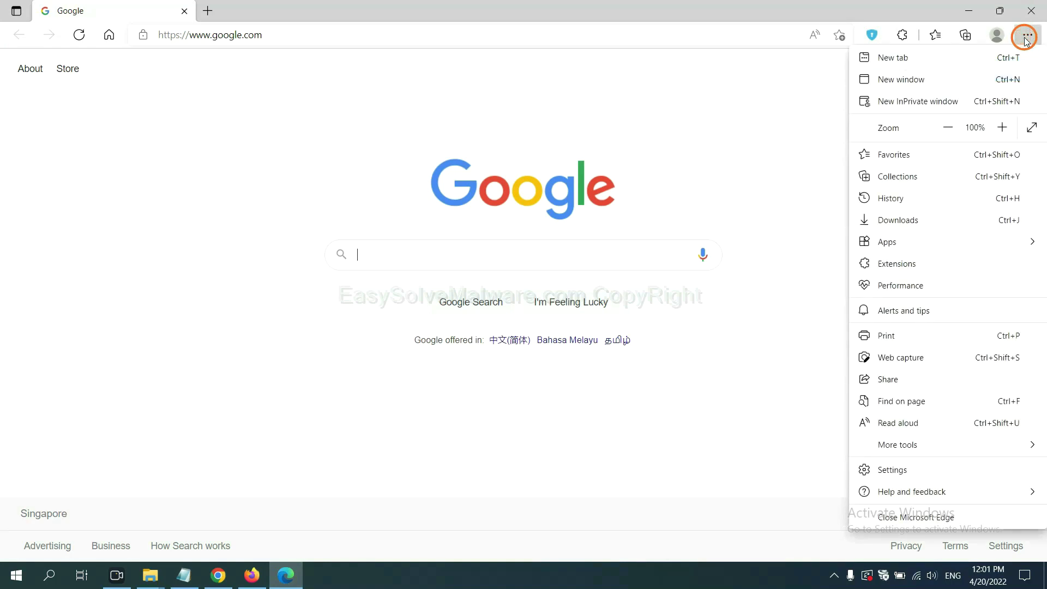
right_click(900, 265)
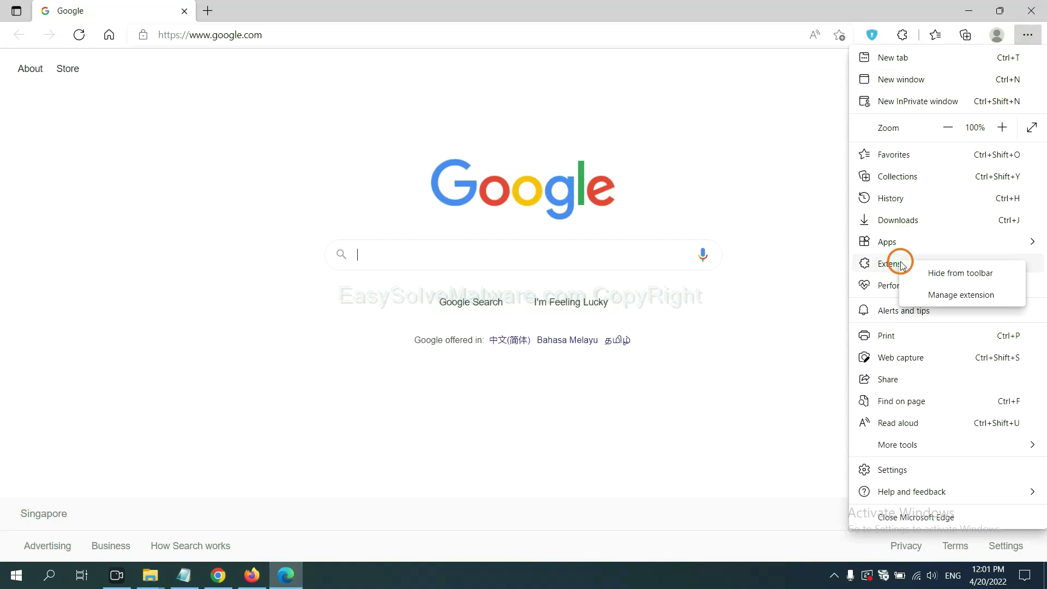
click(940, 296)
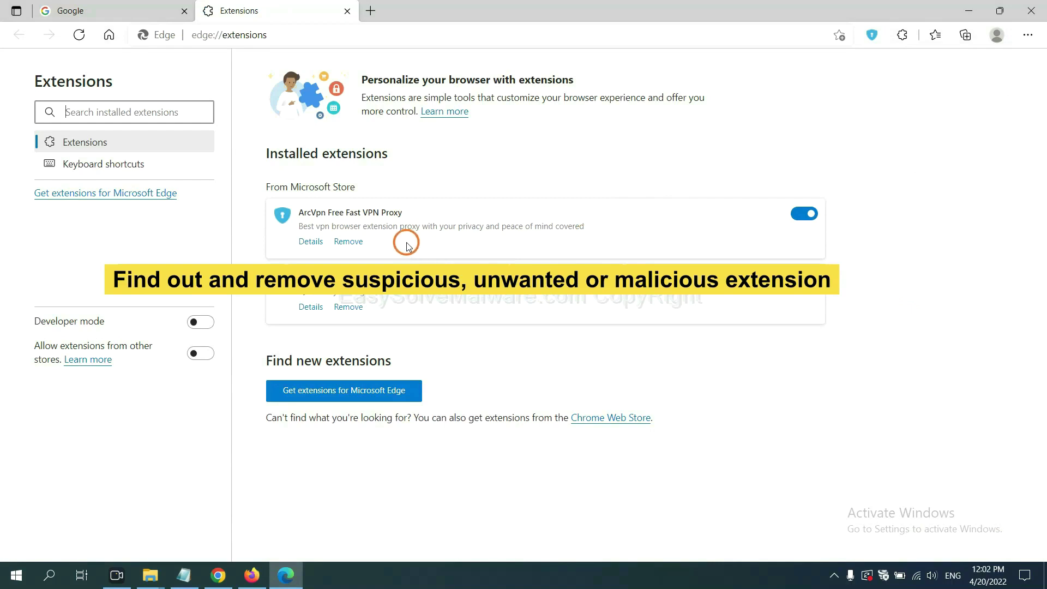
click(349, 242)
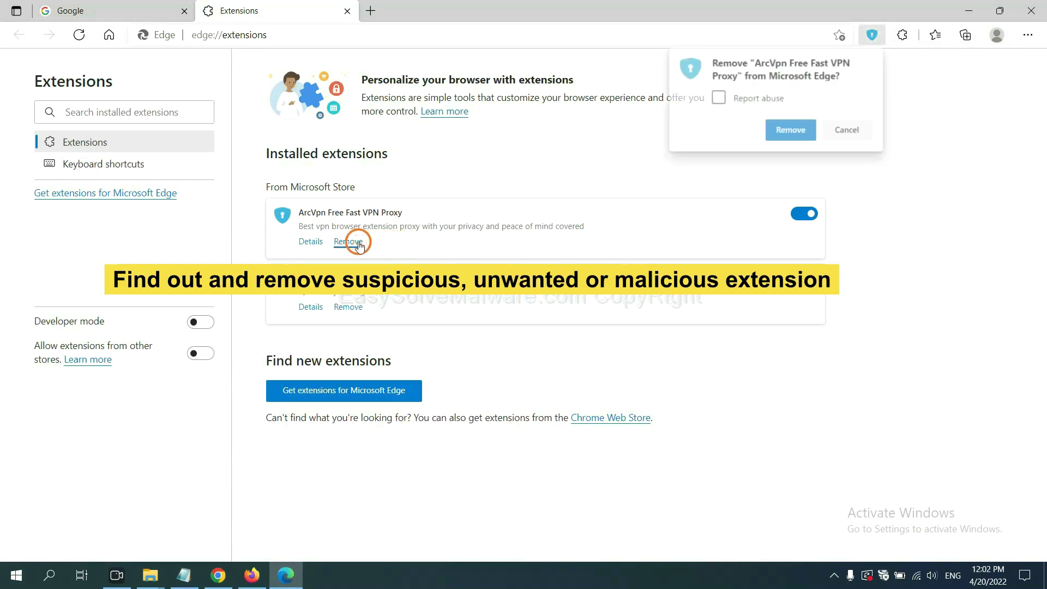
click(784, 134)
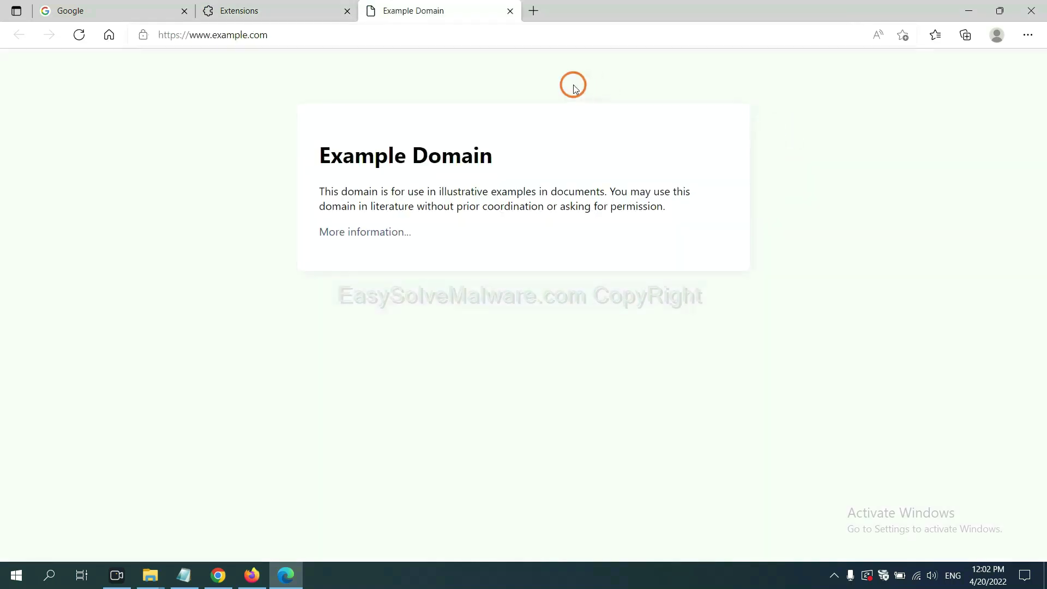
click(1042, 583)
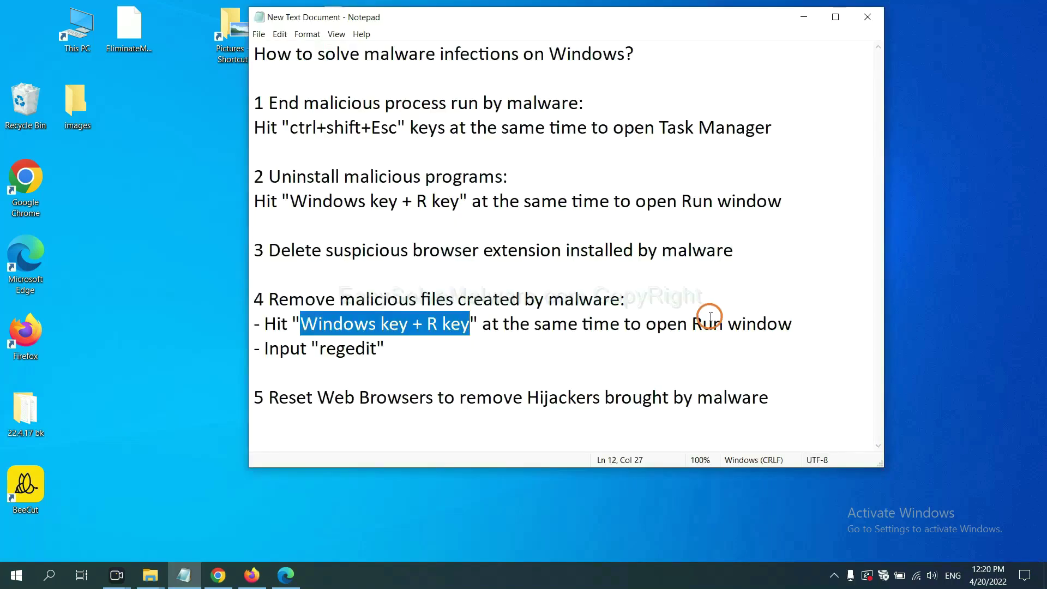
Step: Highlight the step 4 registry instructions in the notes, then launch regedit from the Run dialog
click(711, 322)
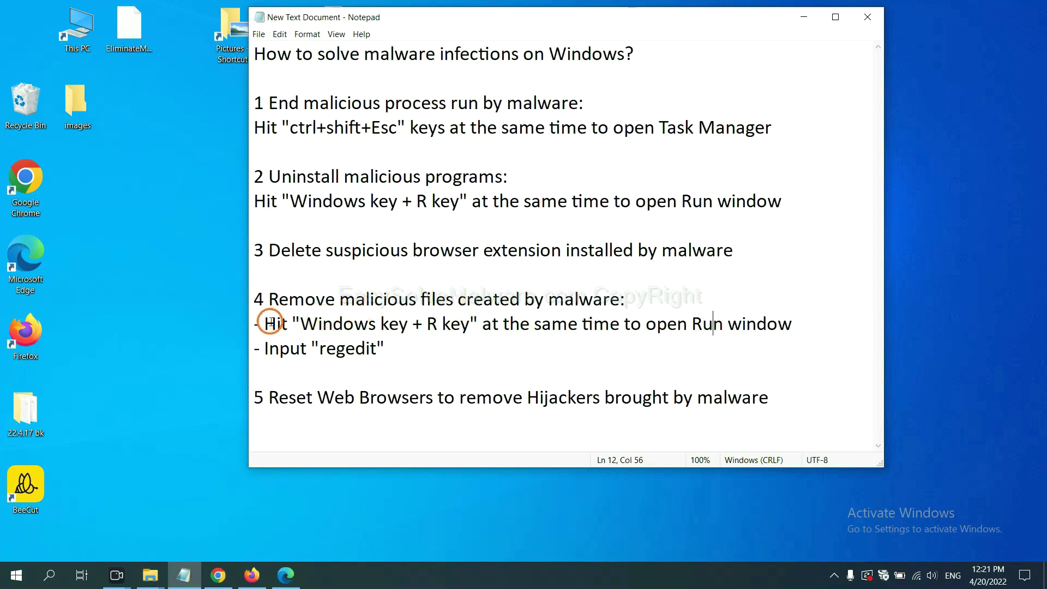
drag(271, 322, 594, 338)
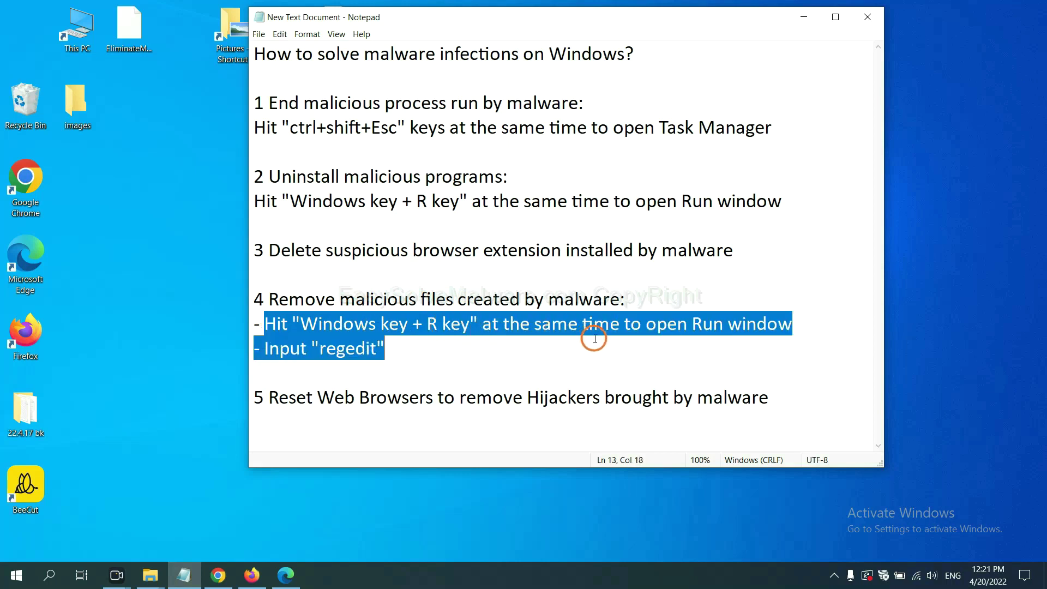
click(607, 327)
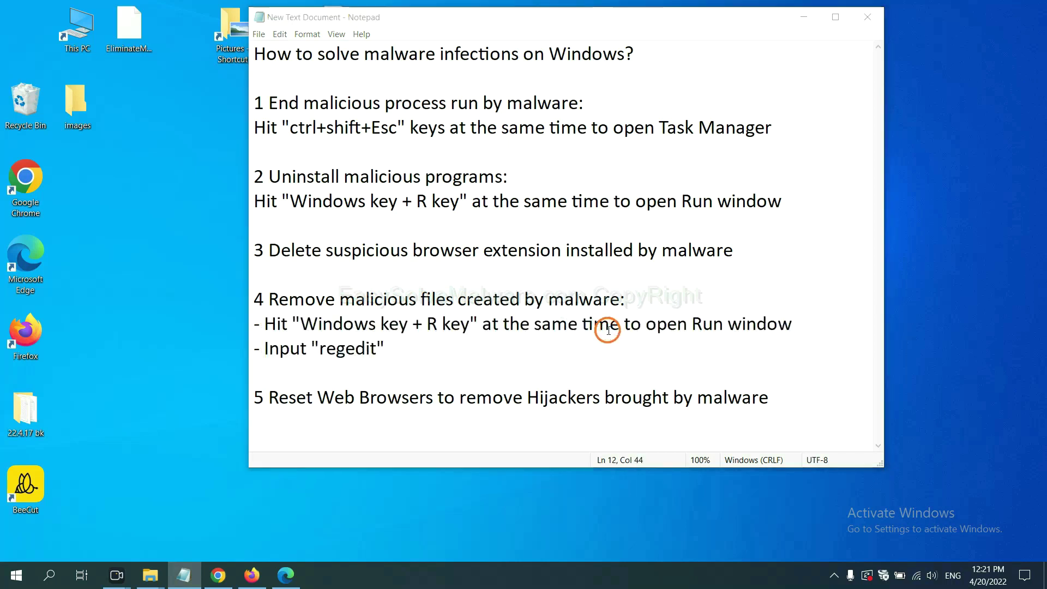
key(super+r)
drag(191, 414, 827, 211)
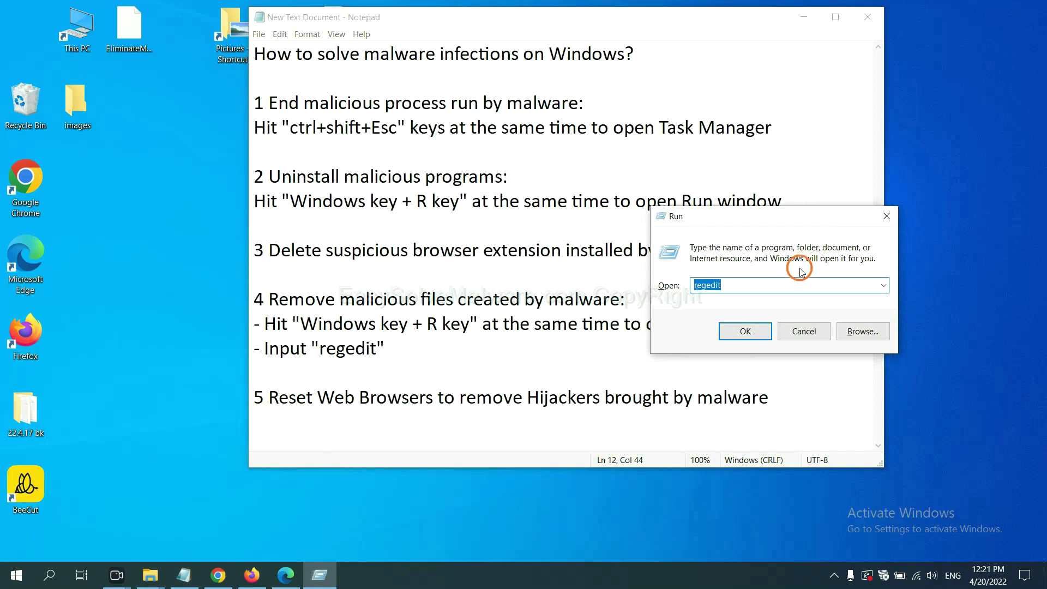
click(740, 287)
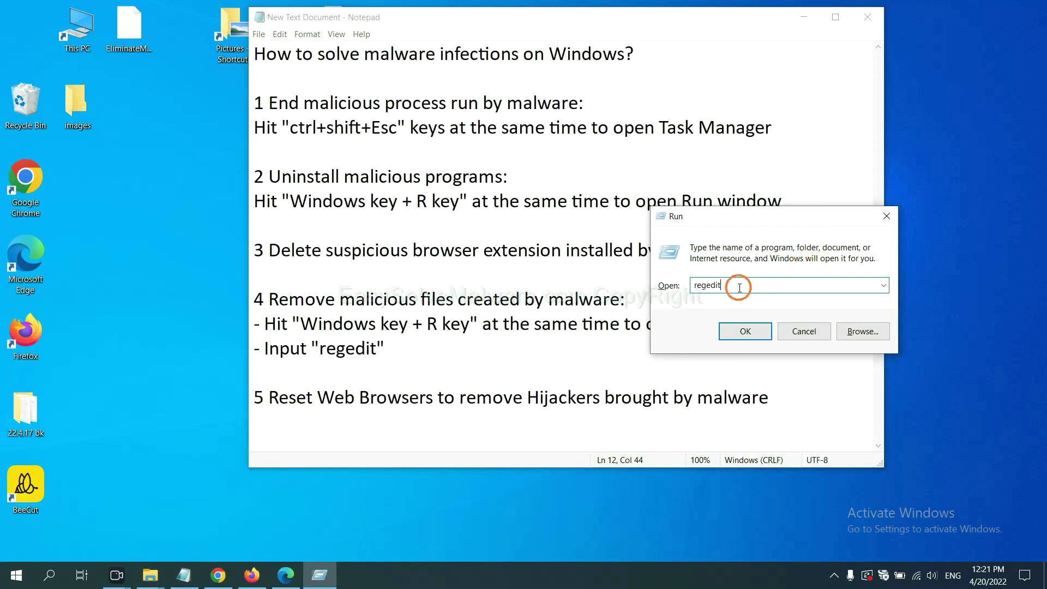
click(742, 330)
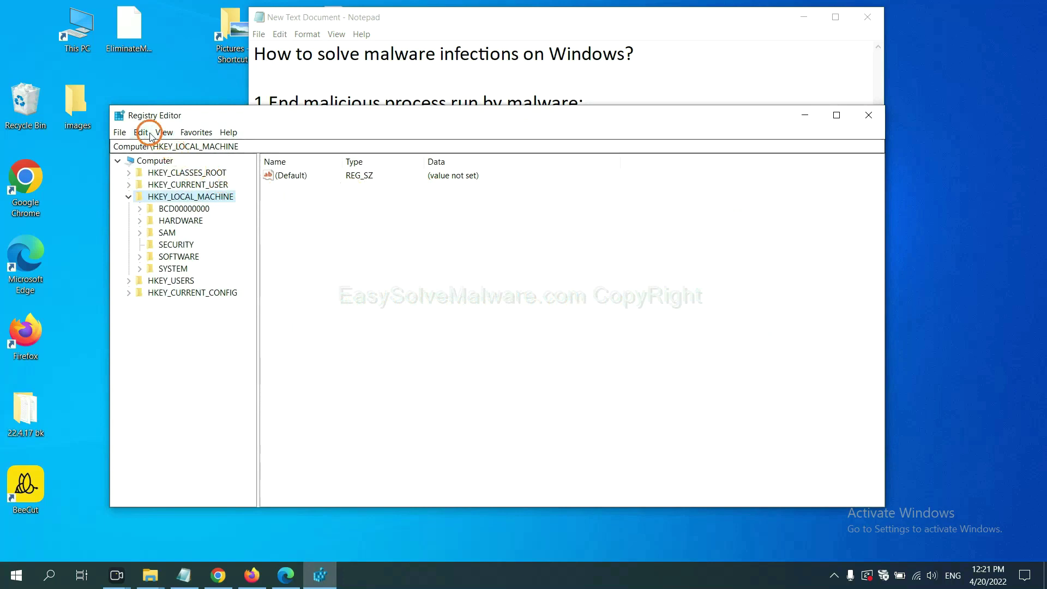
Step: Search the registry's keys, values and data for the malware name, entering 'be' in Find what
click(146, 133)
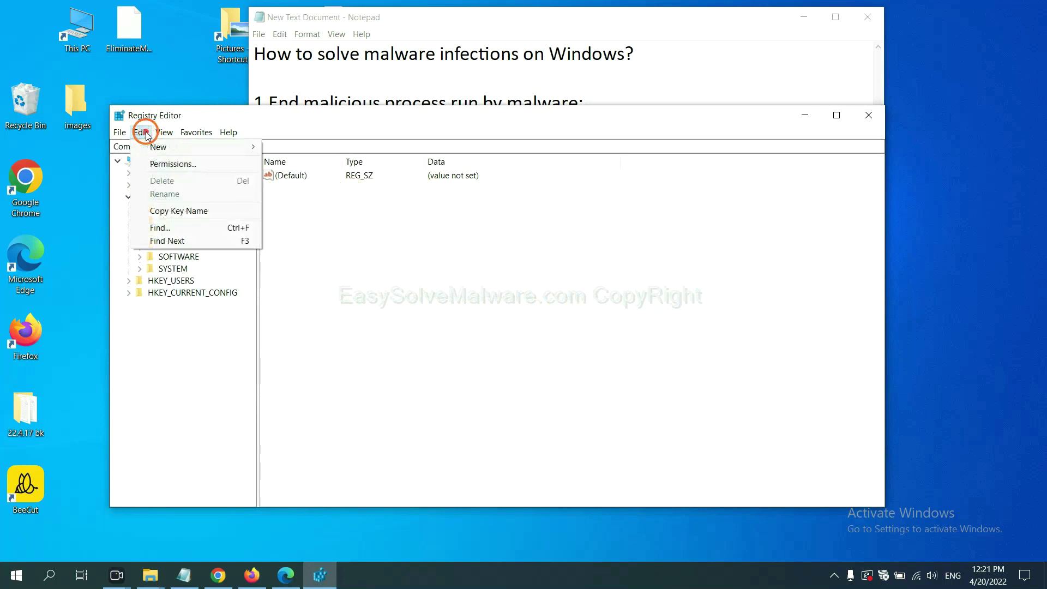
click(185, 227)
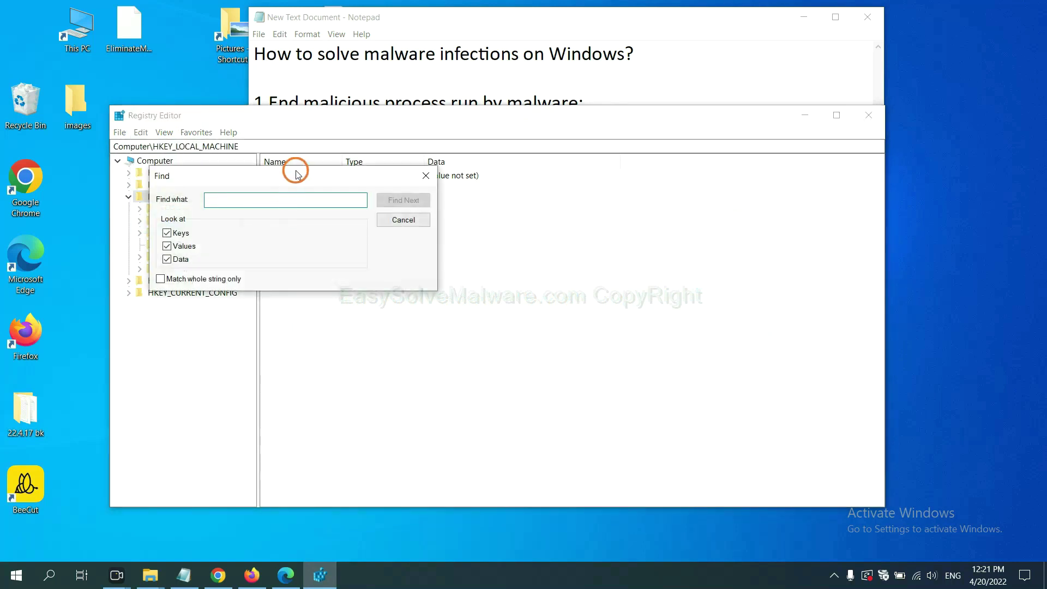
drag(299, 173, 401, 198)
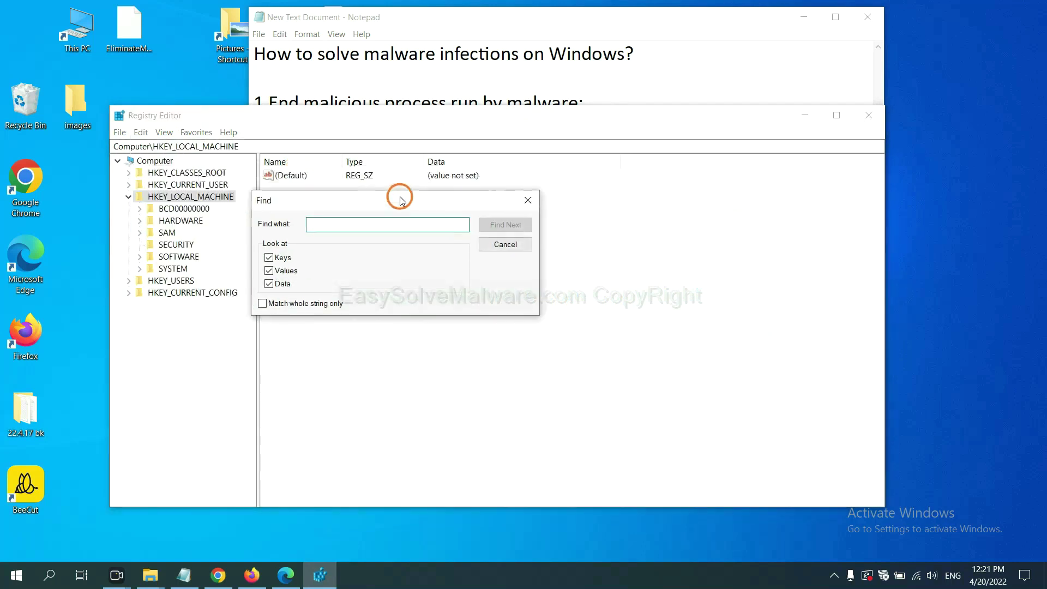
click(377, 230)
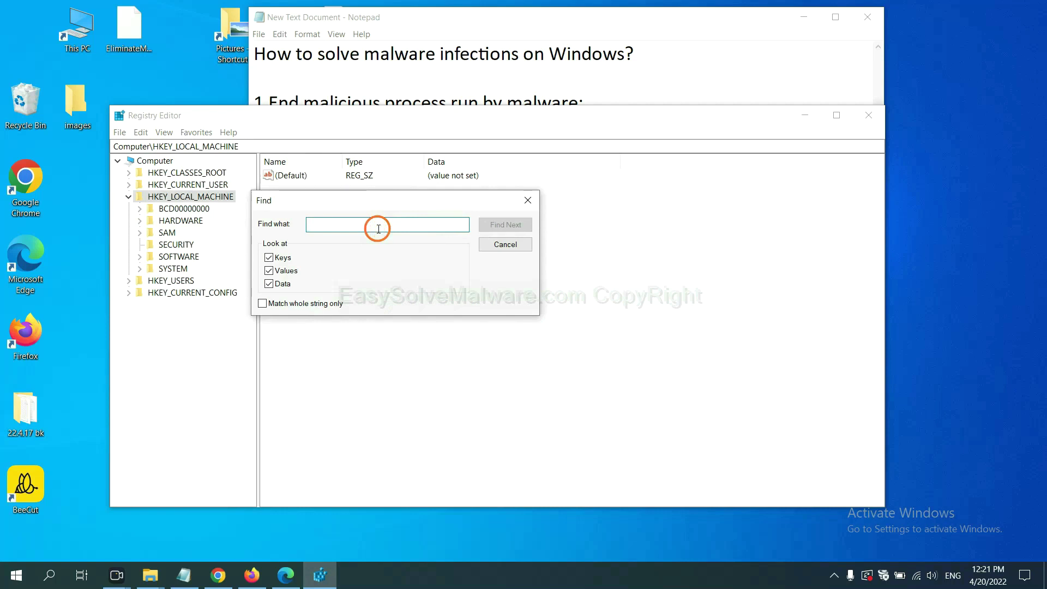
text(be)
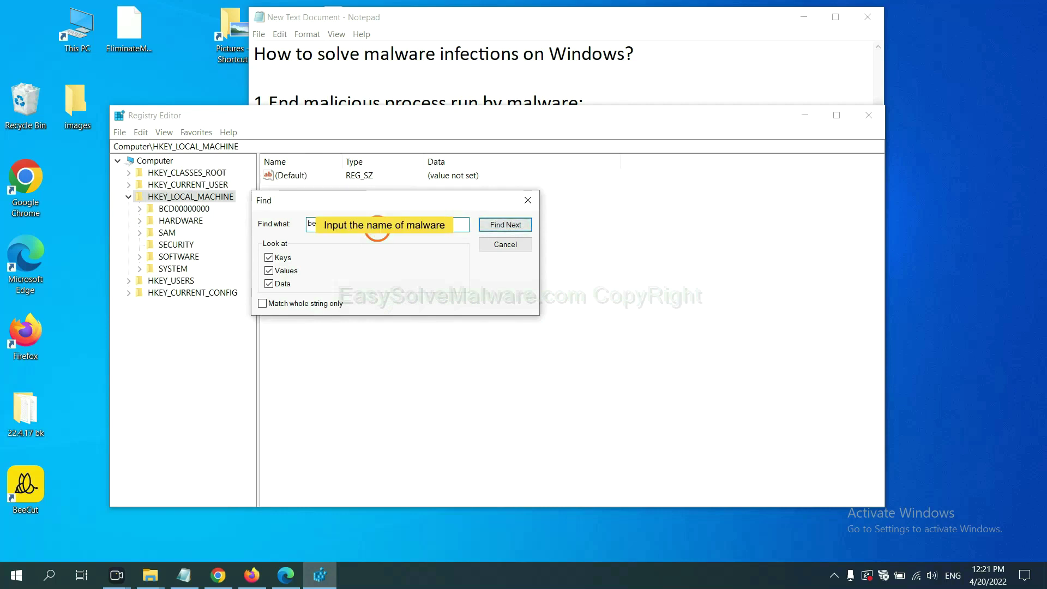
click(504, 224)
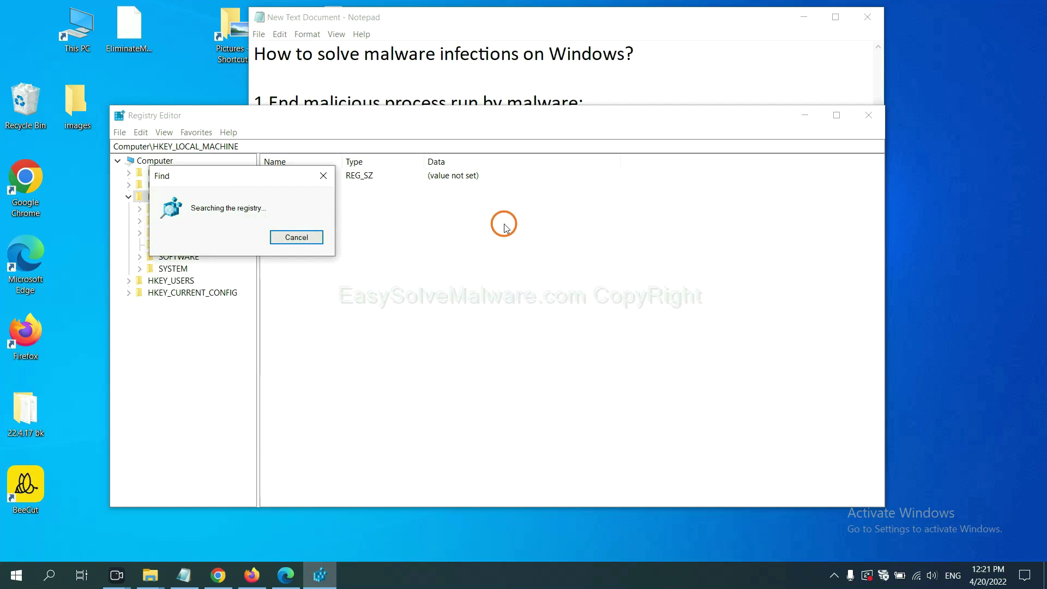
Step: Right-click the found FEATURE_BROWSER_EMULATION key, which lists BeeCut.exe and UNPUXHost.exe
drag(257, 169, 420, 169)
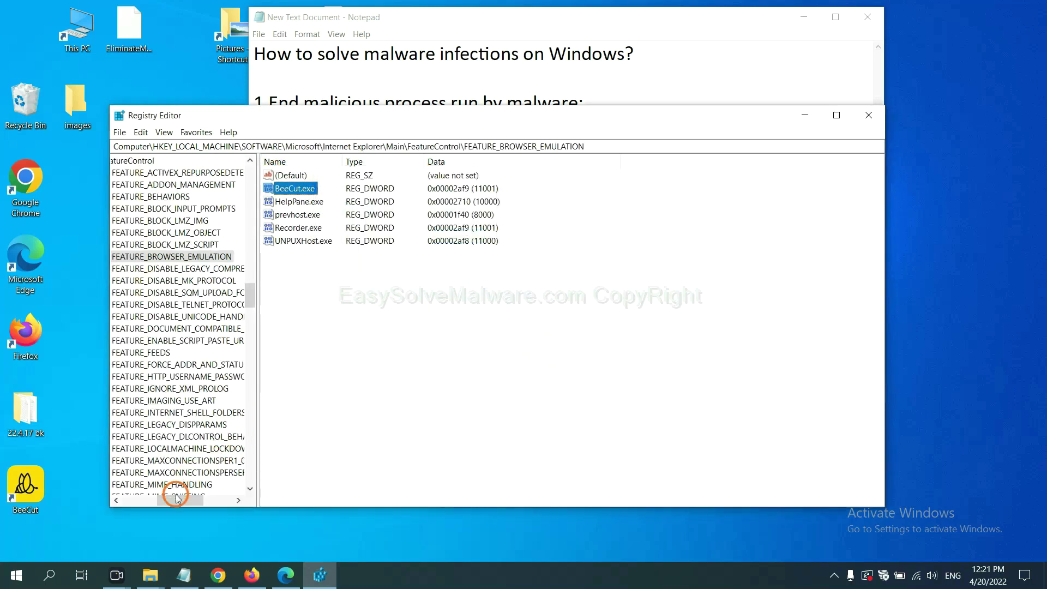
drag(176, 499, 167, 497)
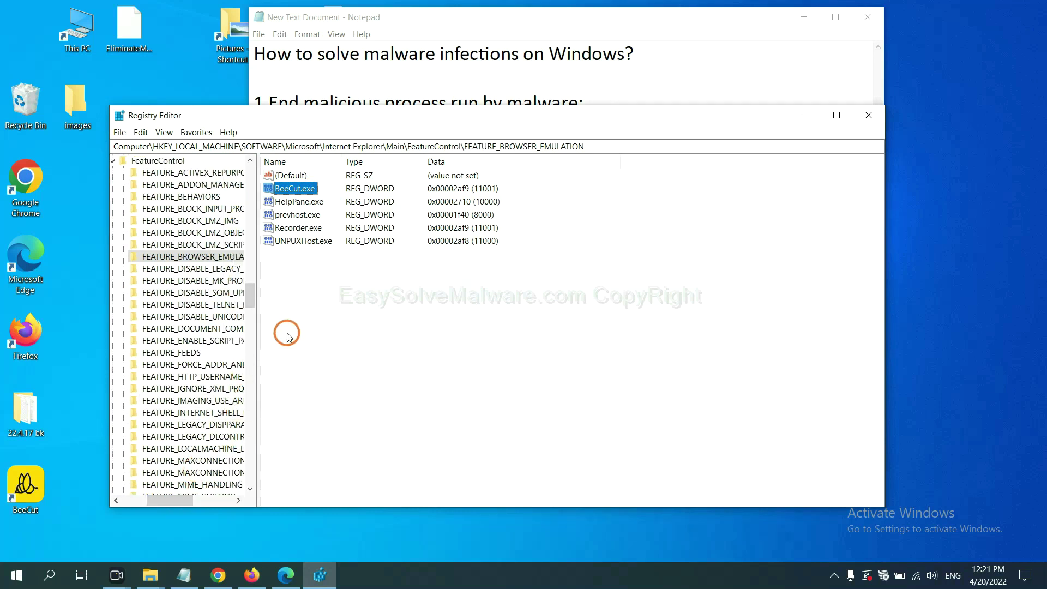
right_click(213, 259)
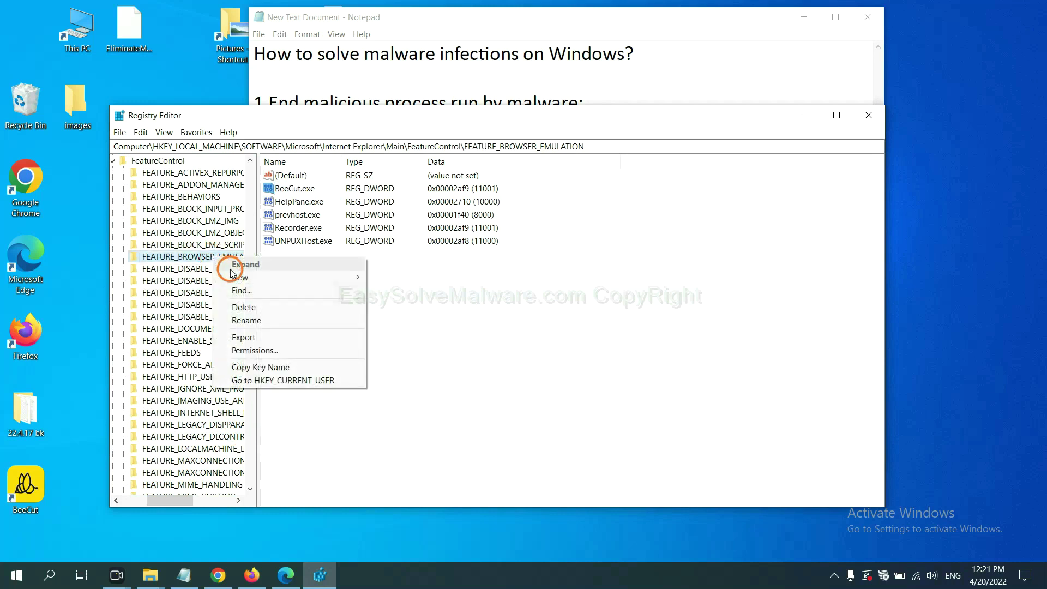
click(499, 331)
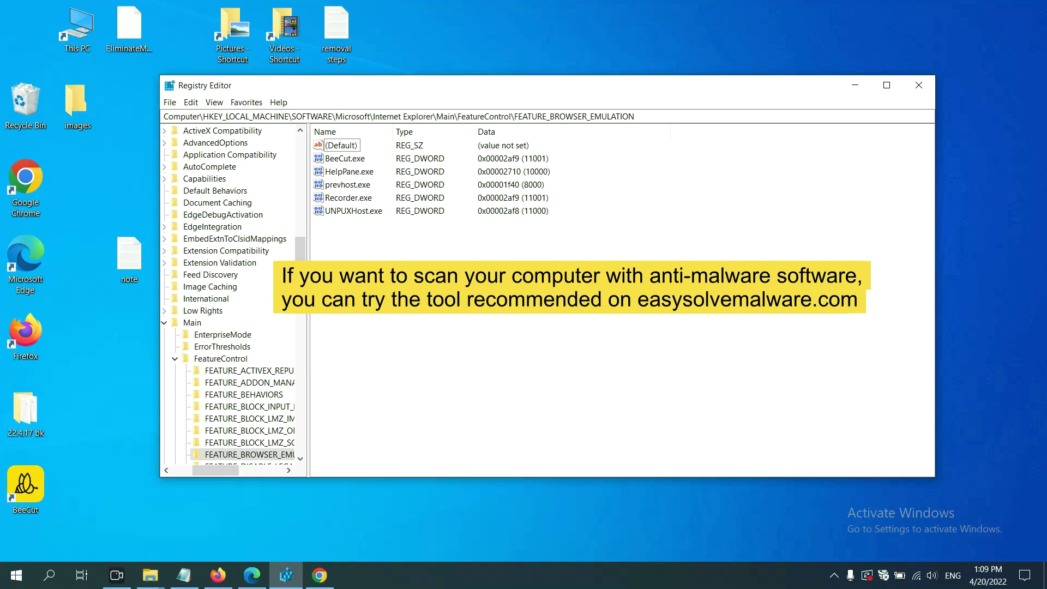
Step: Scroll the easysolvemalware.com guide in Chrome to review its Quick Menu removal steps
click(326, 578)
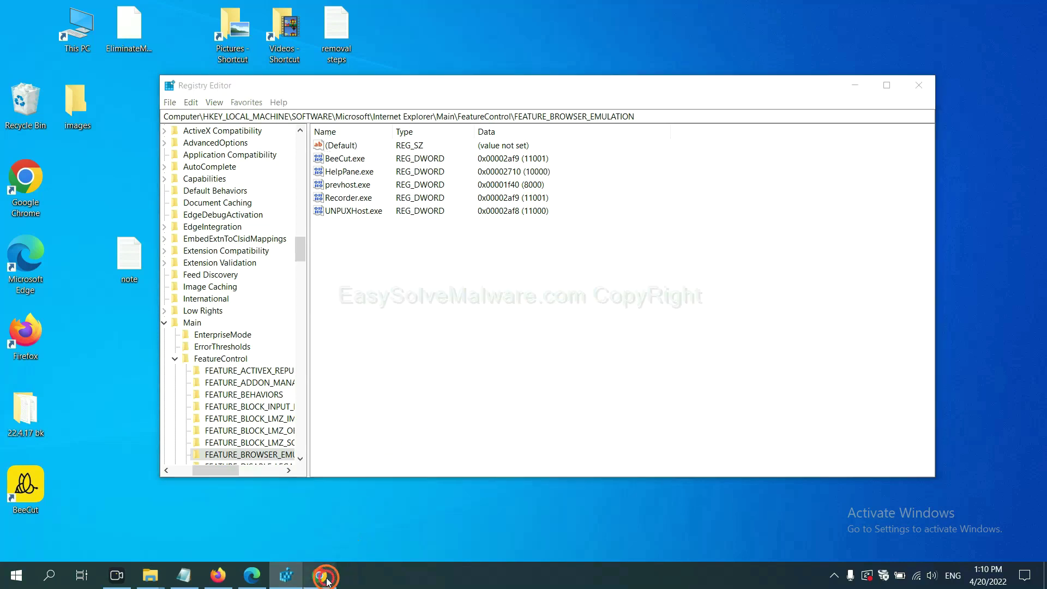
scroll(758, 371, down, 1)
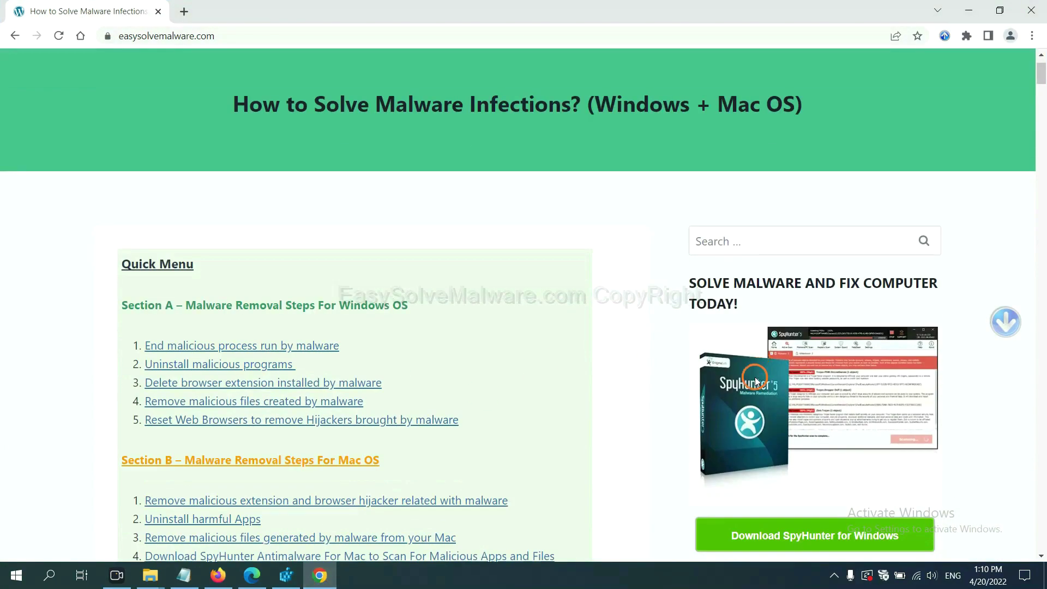
scroll(755, 382, up, 1)
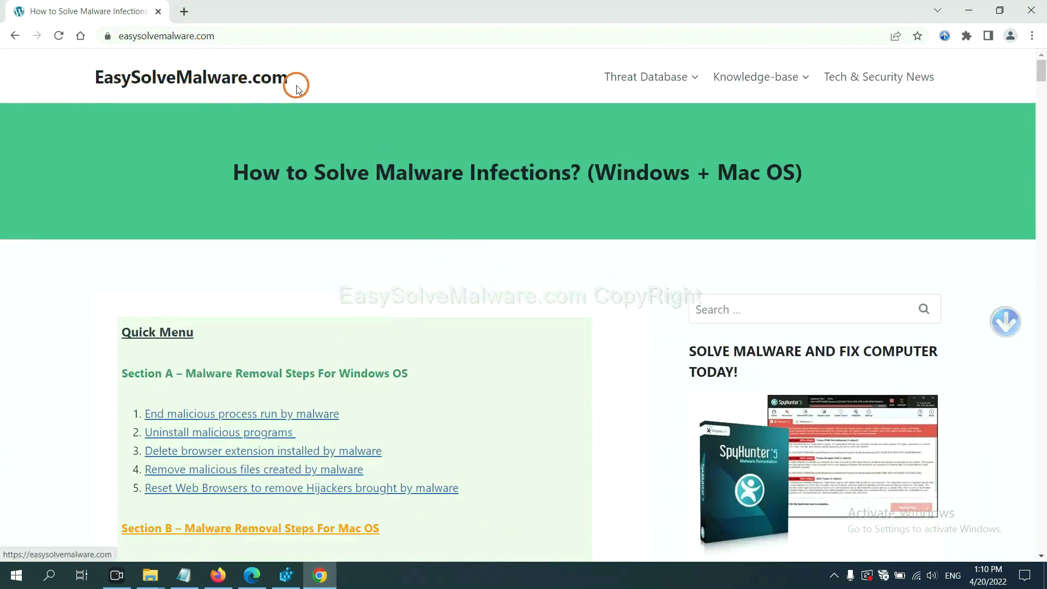
scroll(867, 404, down, 3)
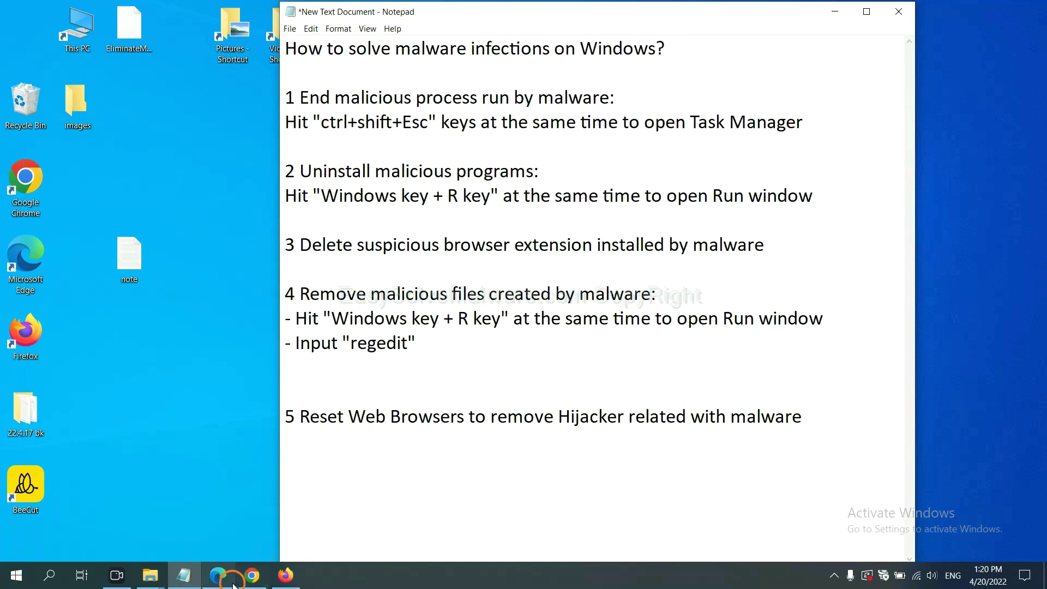
Step: Search Chrome Settings for 'reset' and choose Restore settings to their original defaults
click(251, 577)
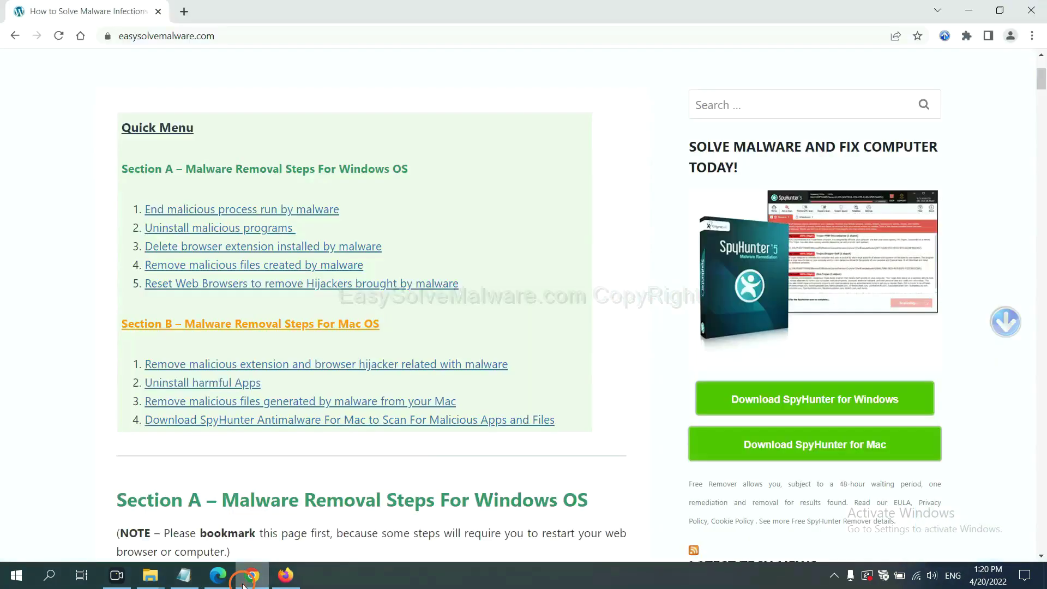
click(1032, 36)
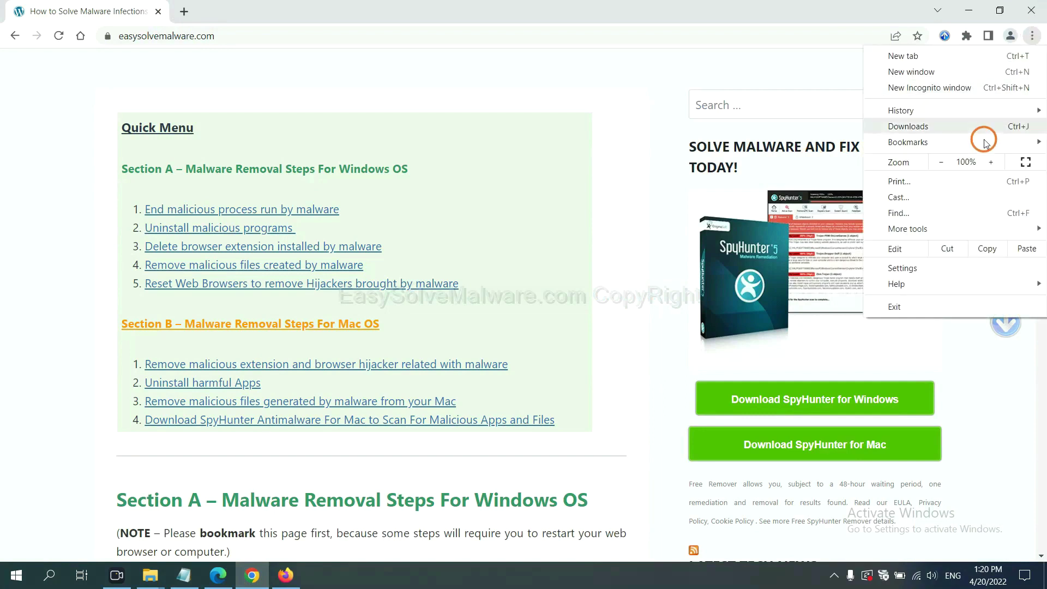
click(916, 268)
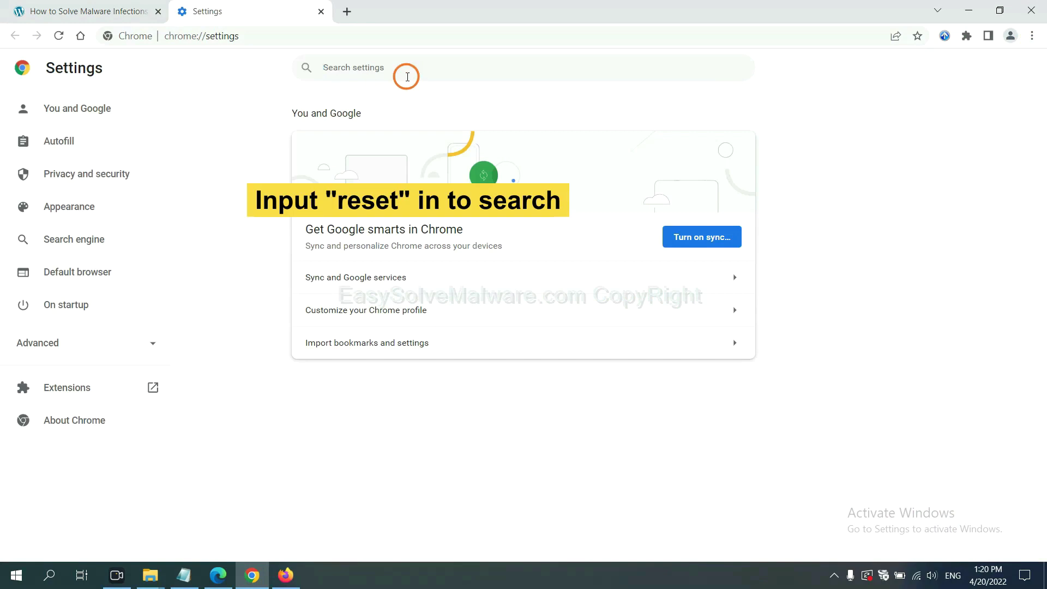
text(reset)
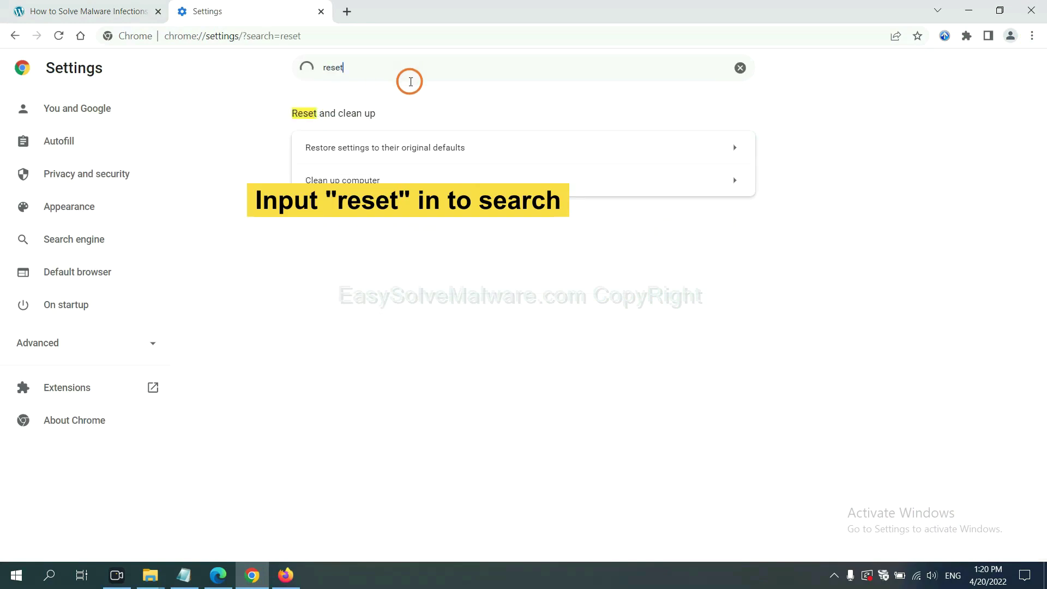
click(450, 149)
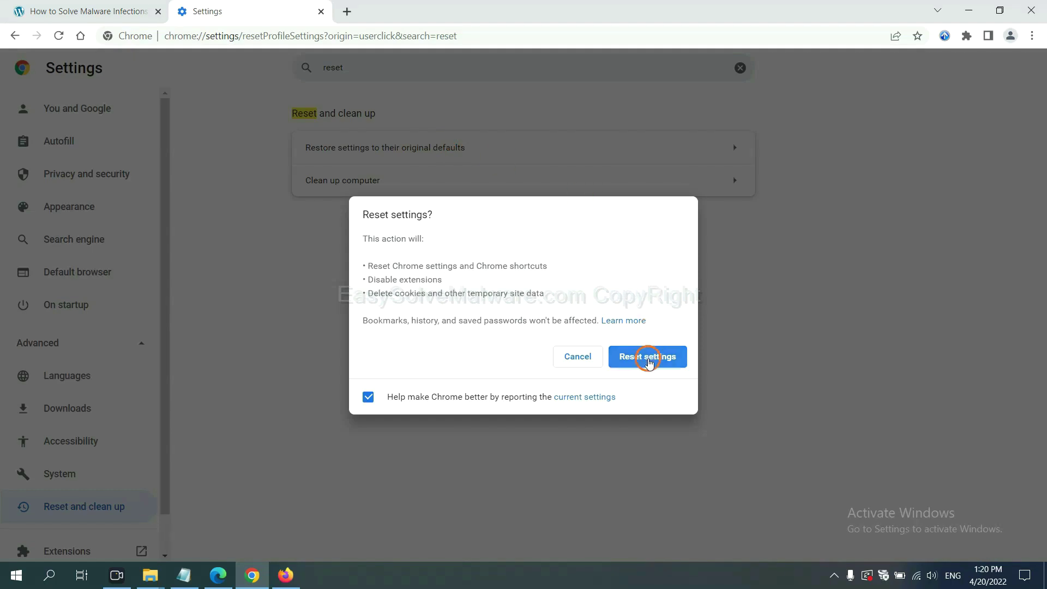
Step: Refresh Firefox to defaults from its Troubleshooting Information page, then bring Edge forward
click(288, 574)
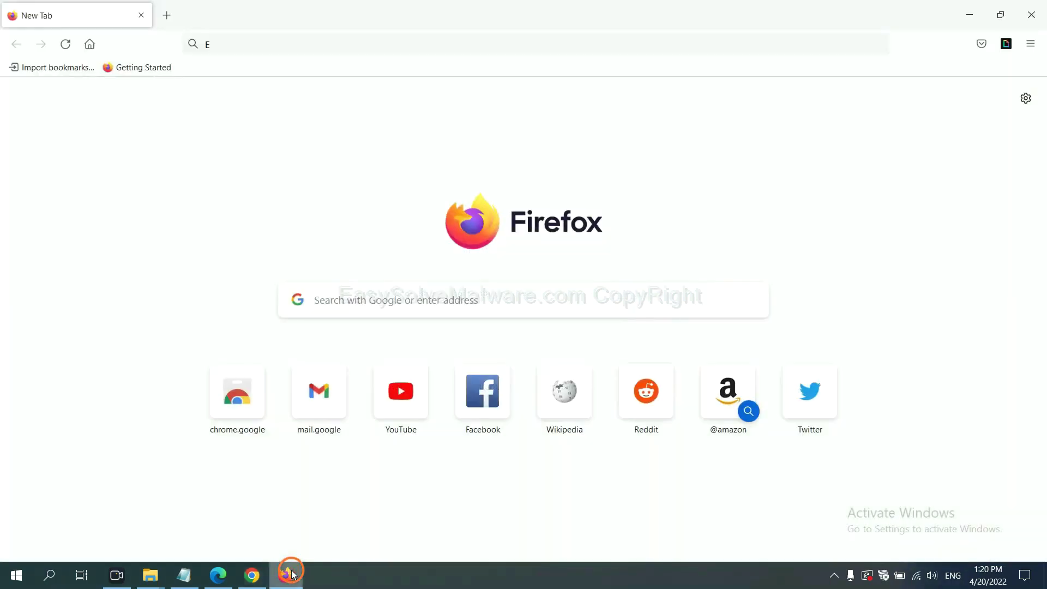
click(1029, 50)
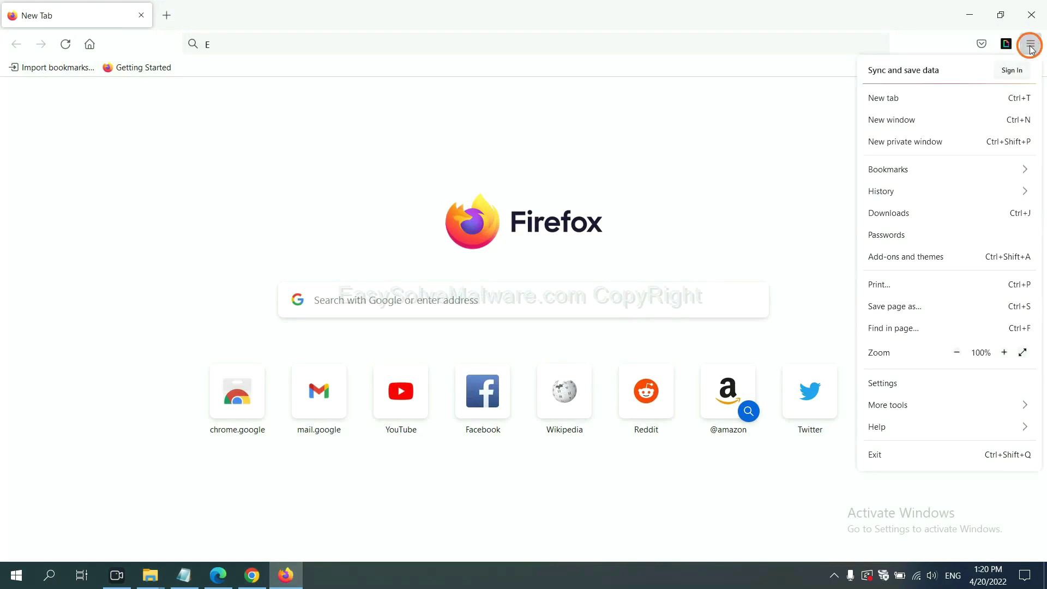
click(899, 425)
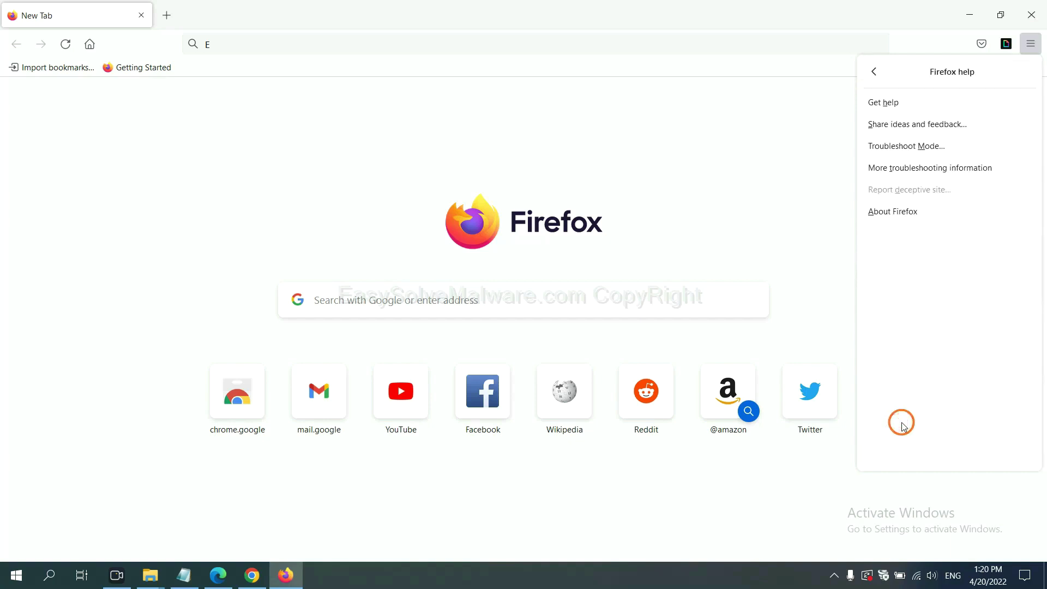
click(920, 171)
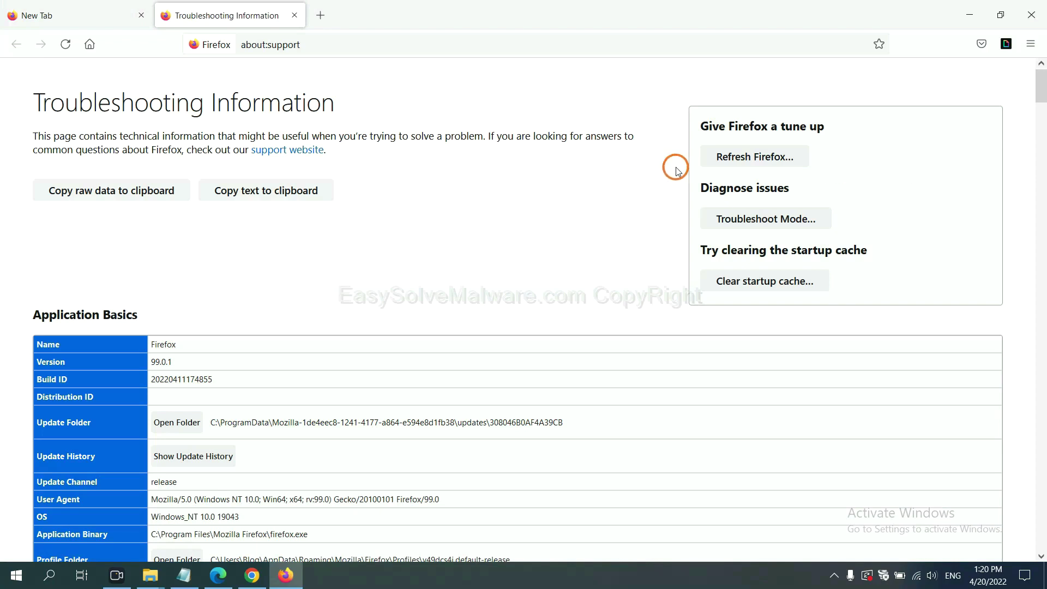
click(736, 160)
click(567, 161)
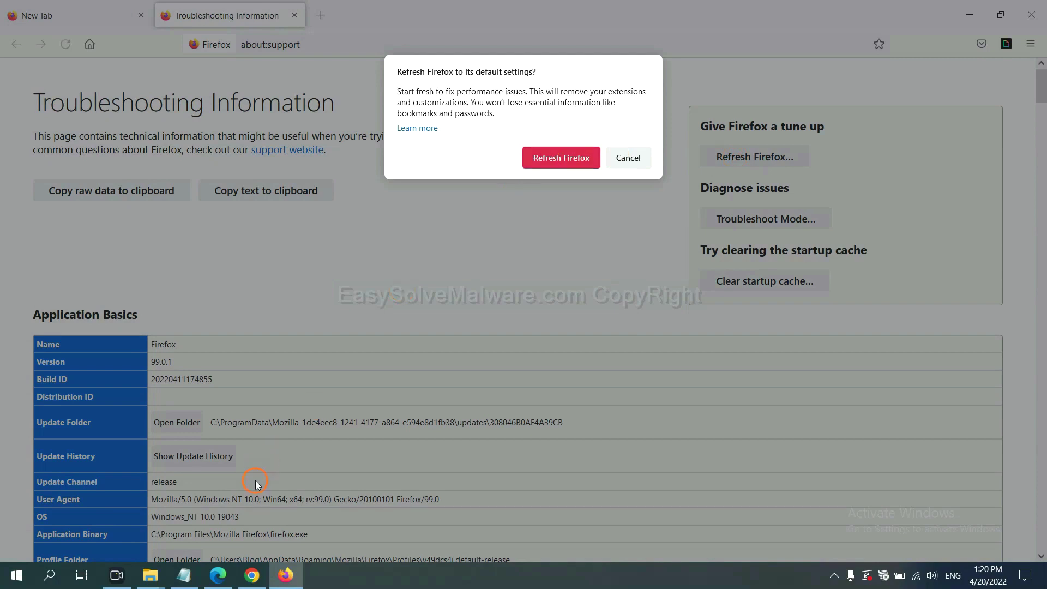
click(218, 575)
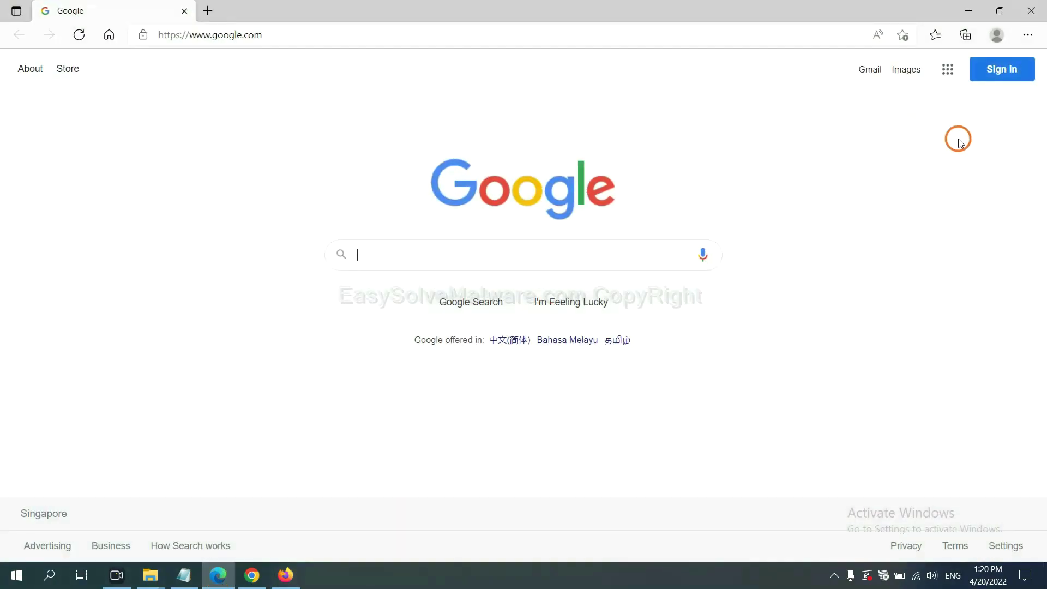
Step: Search Edge Settings for 'reset' and choose Restore settings to their default values
click(1028, 36)
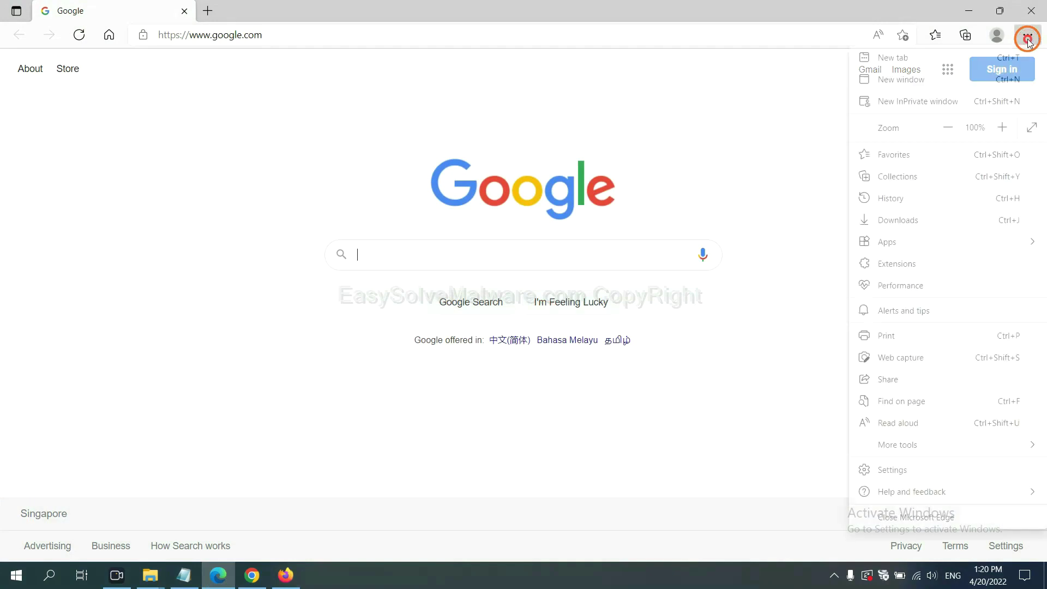
click(903, 472)
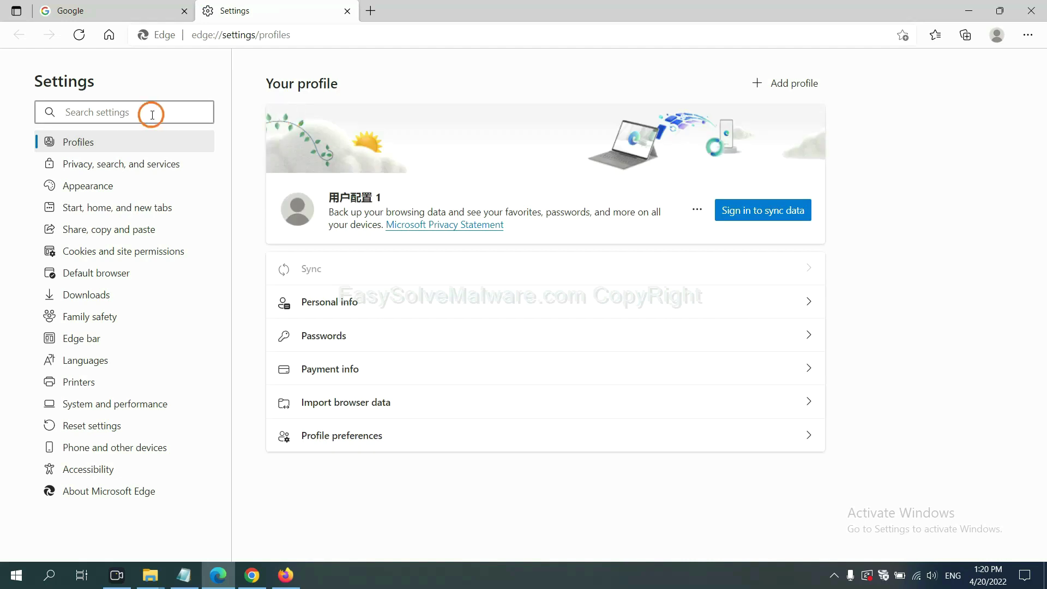
text(re)
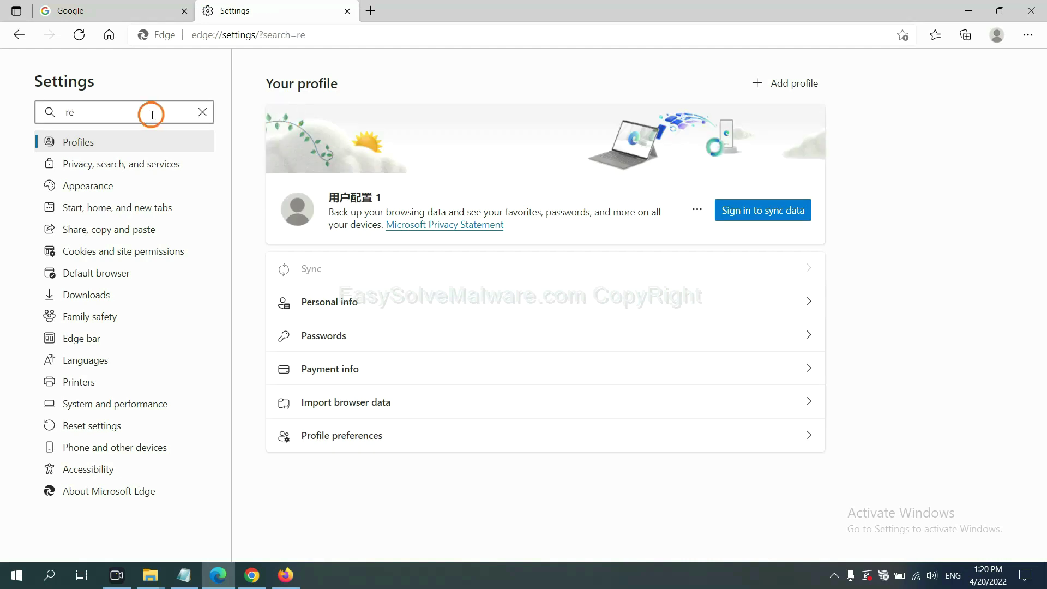
text(set)
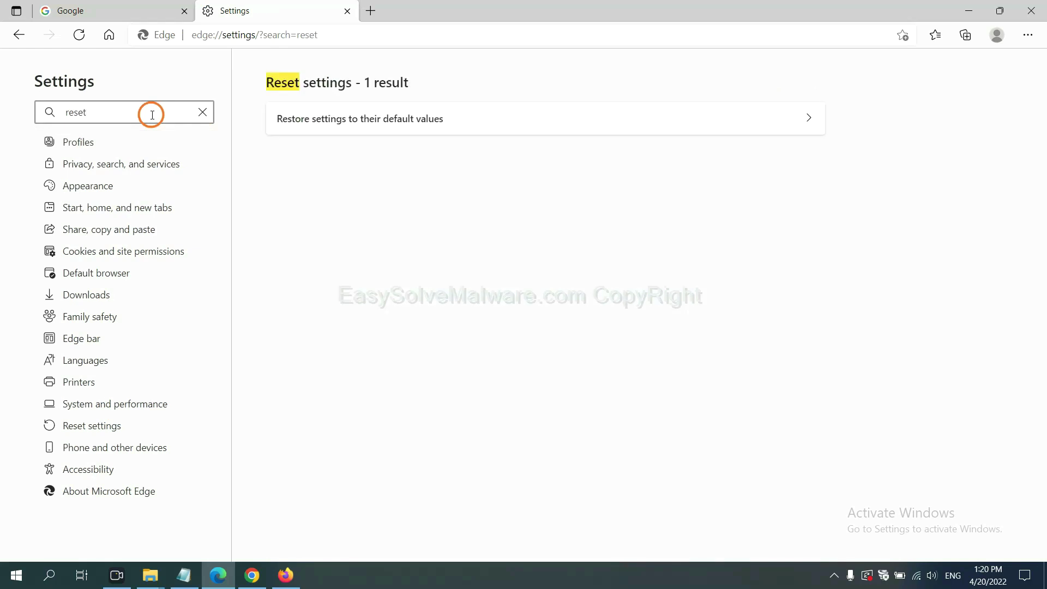
click(368, 117)
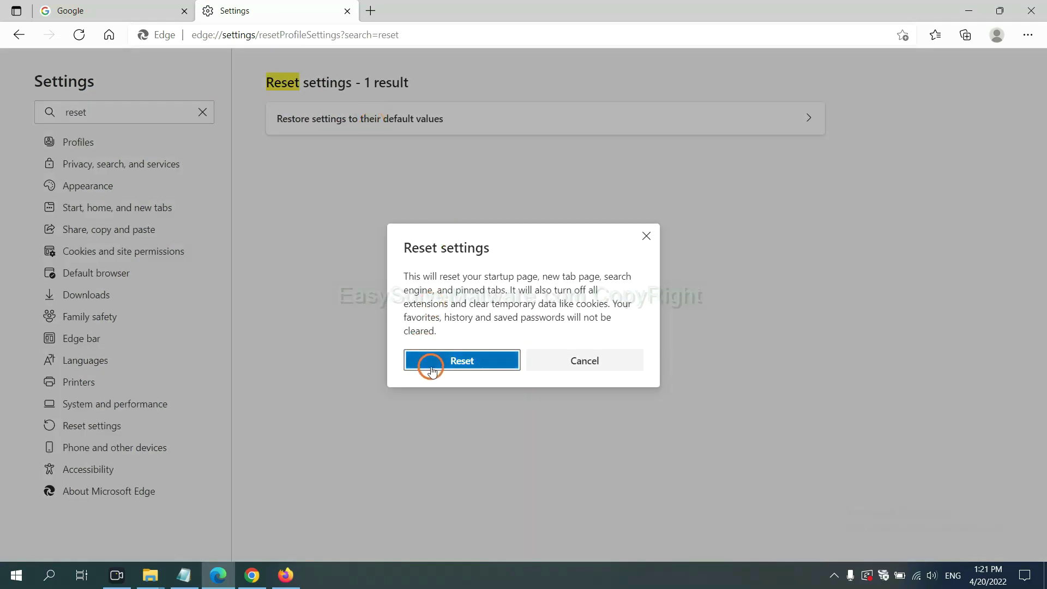